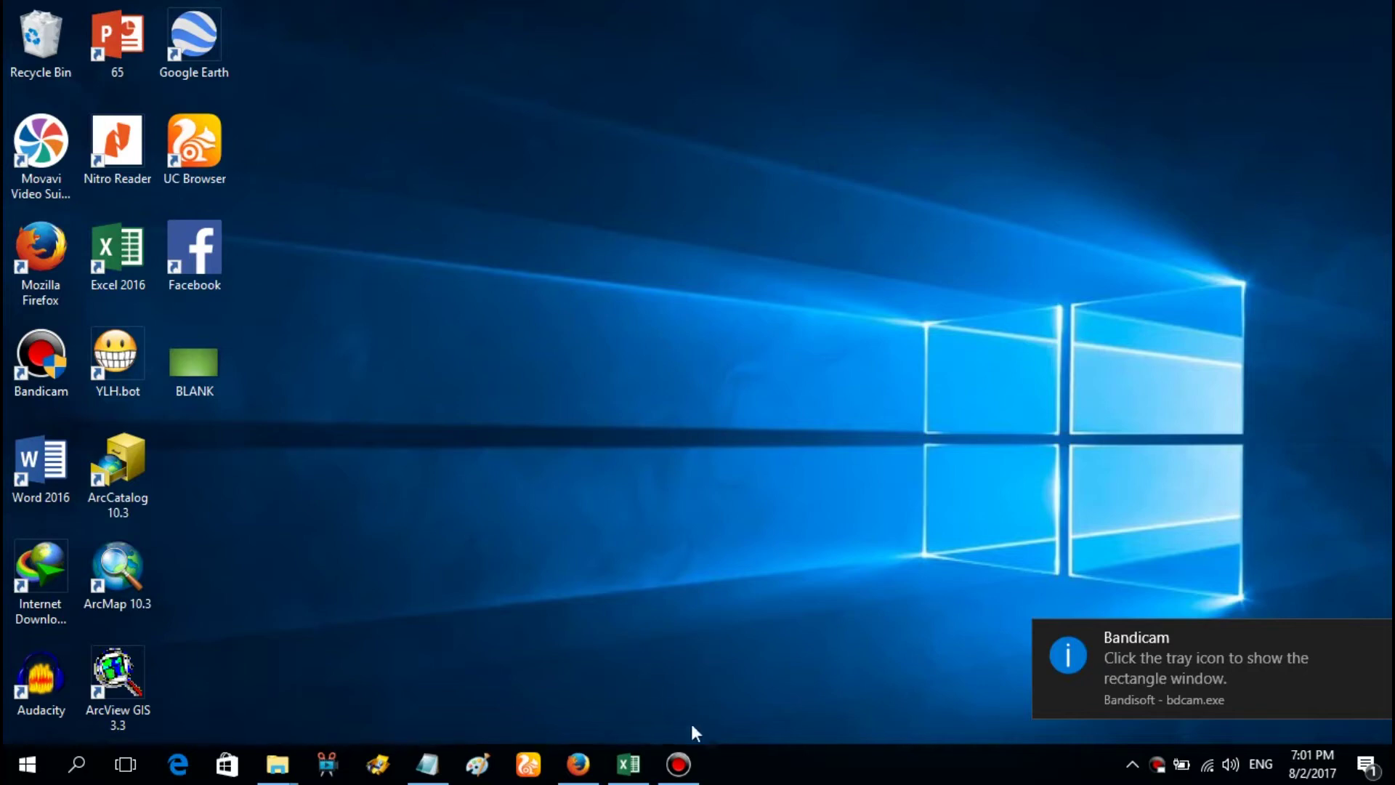
Restore the NILAI GENAP workbook from the taskbar and dismiss the notification covering the sheet.
click(640, 773)
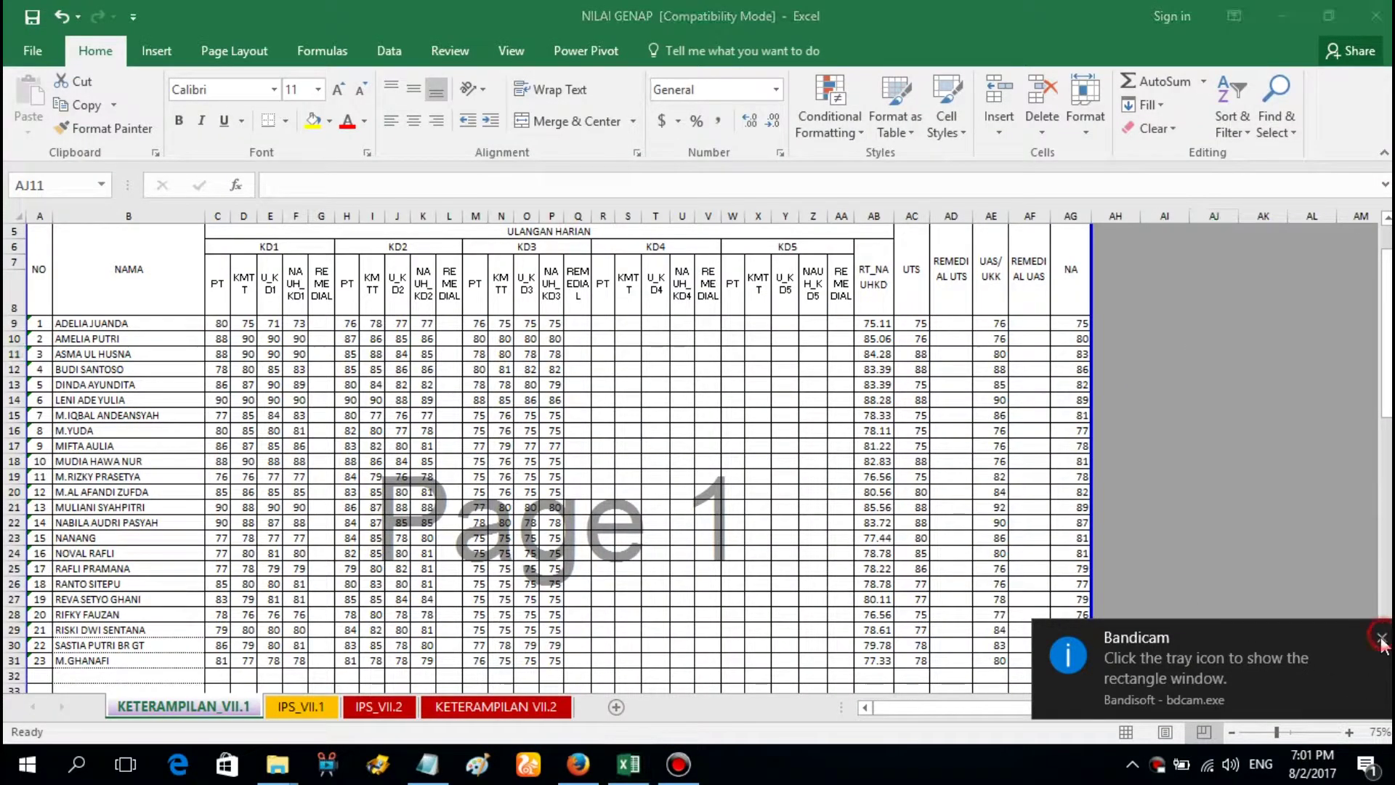
click(1381, 639)
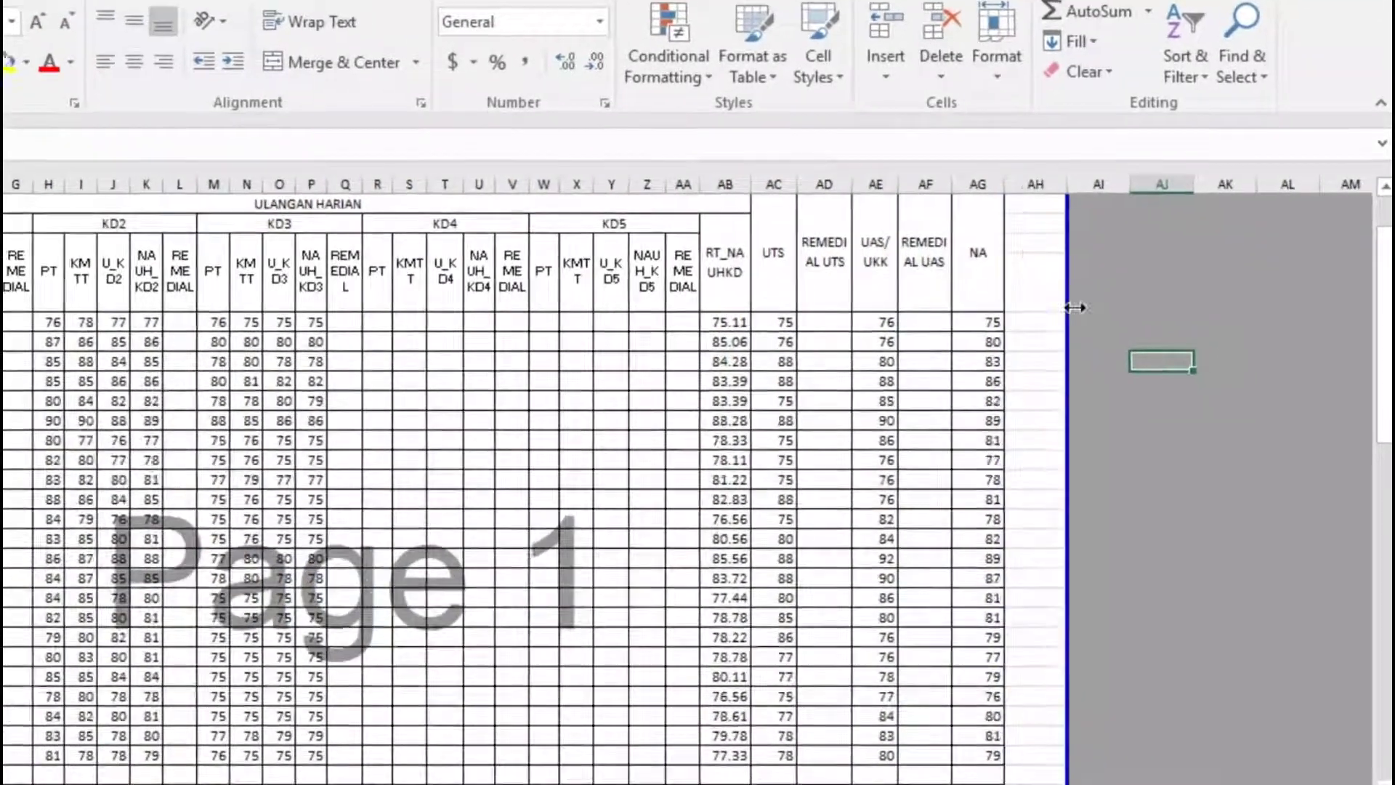
Enter the header RANKING in cell AH8 and start a =RANK( formula below it.
click(1113, 292)
text(RAN)
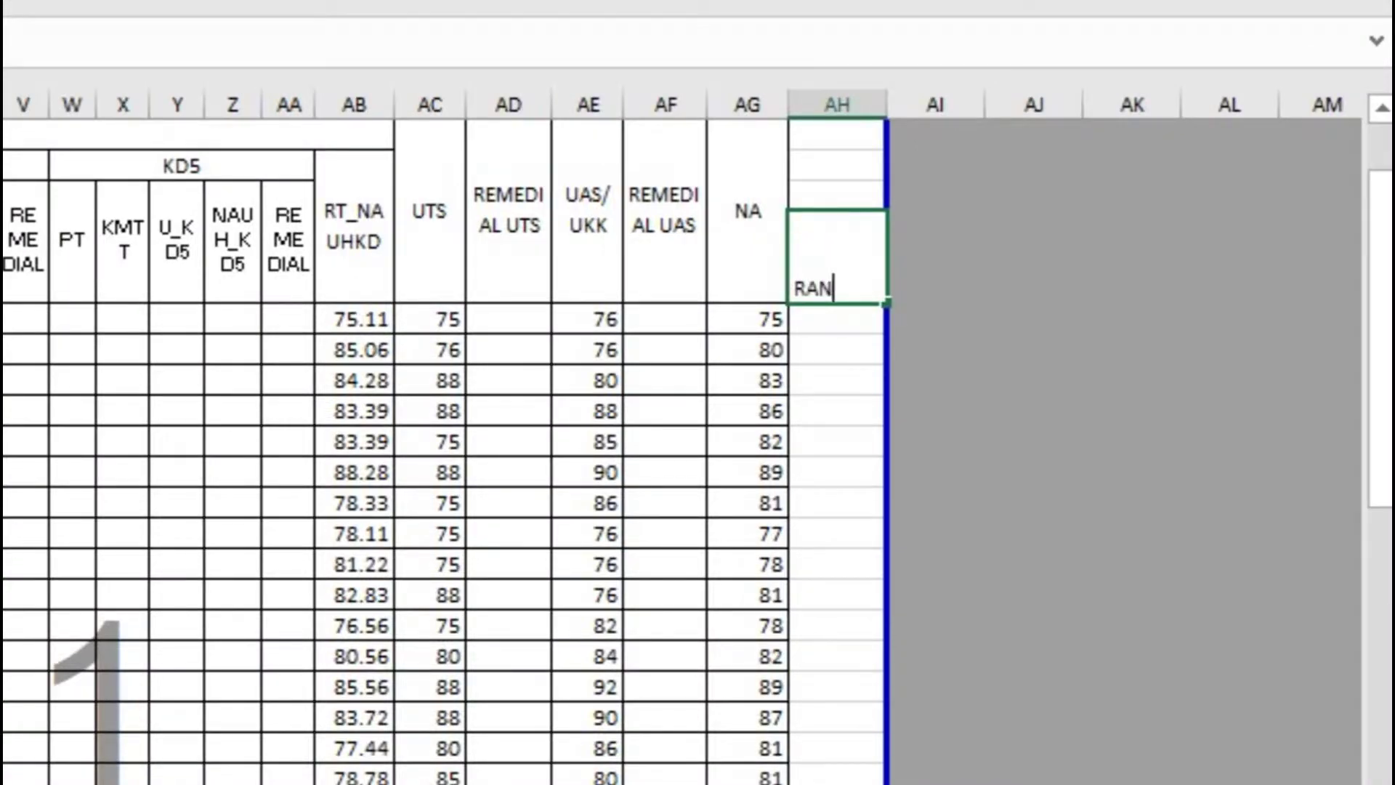
text(KING)
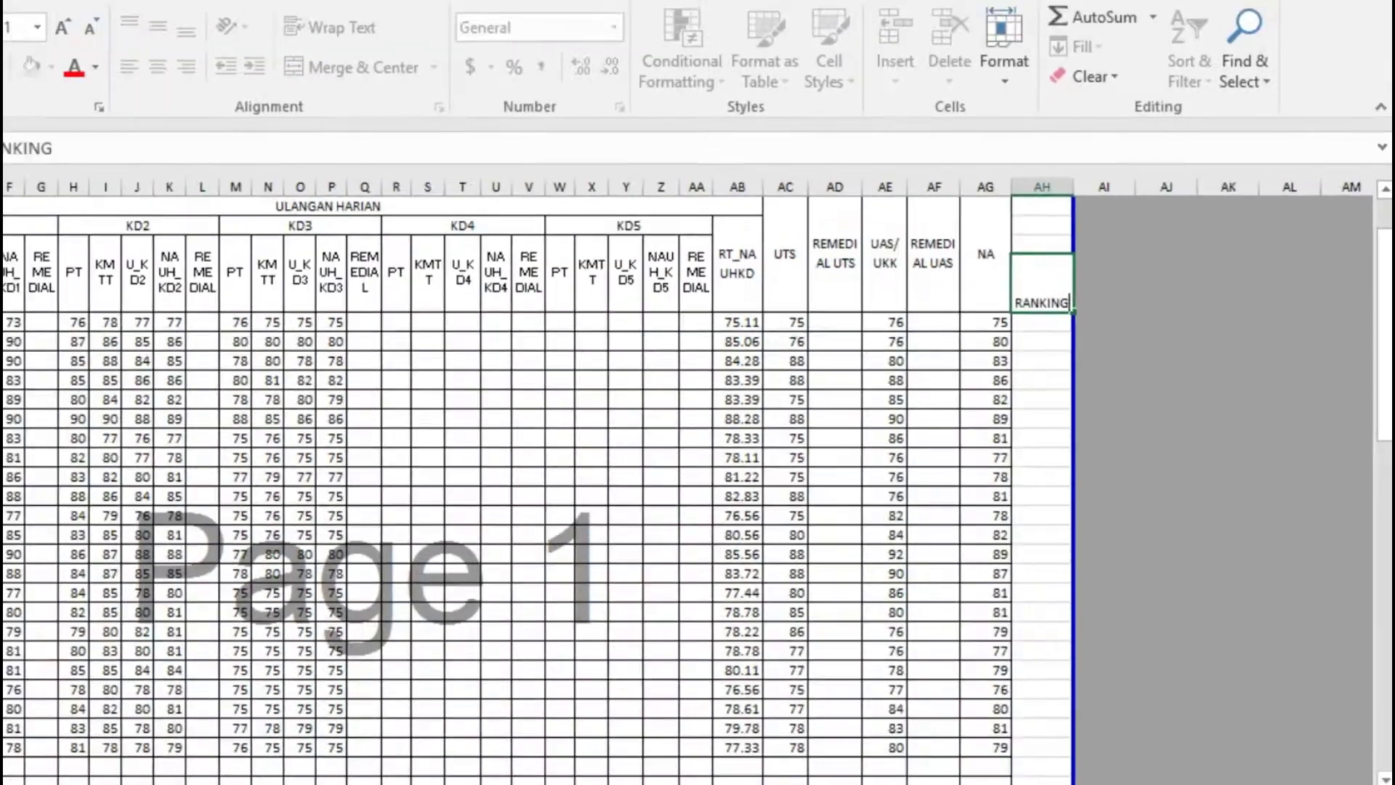
key(Return)
text(=)
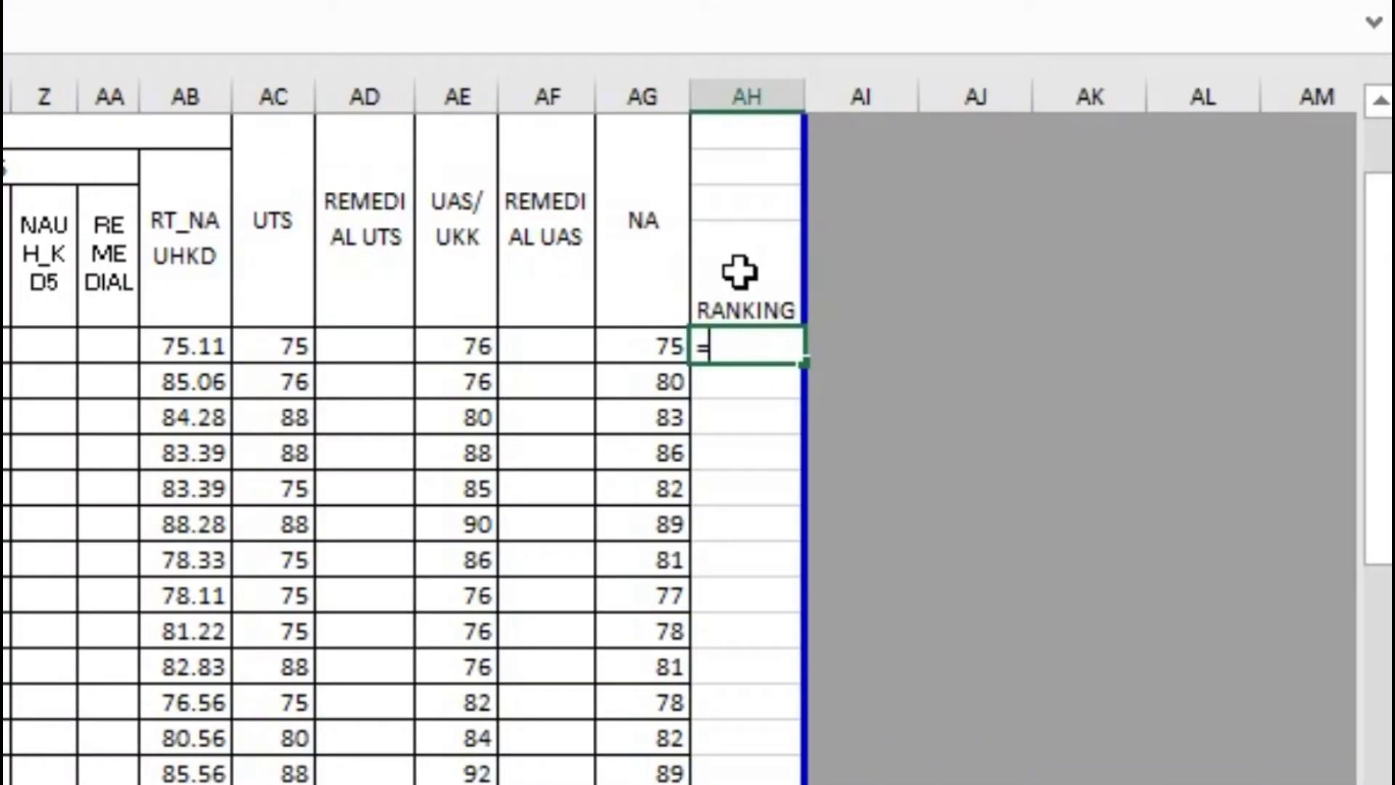
text(RANK)
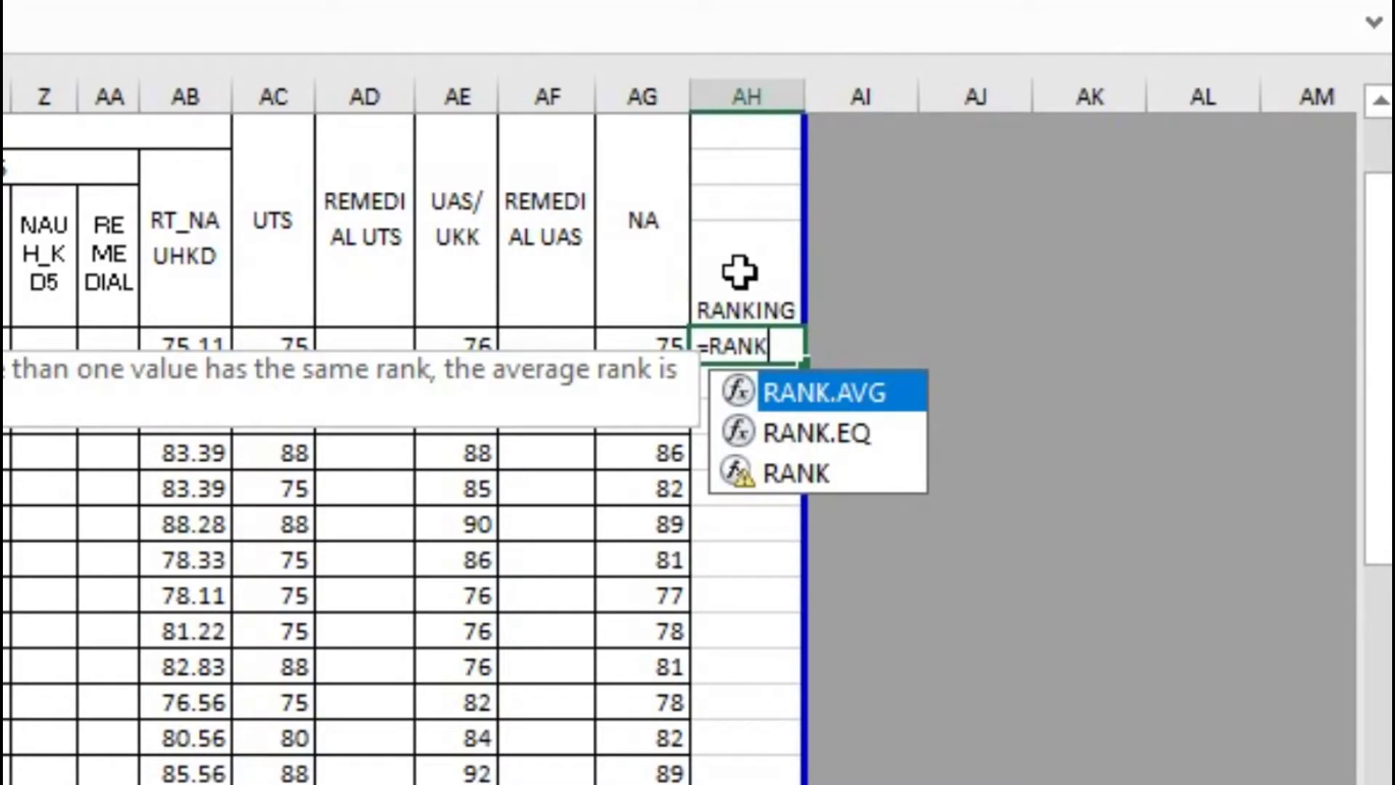
text(()
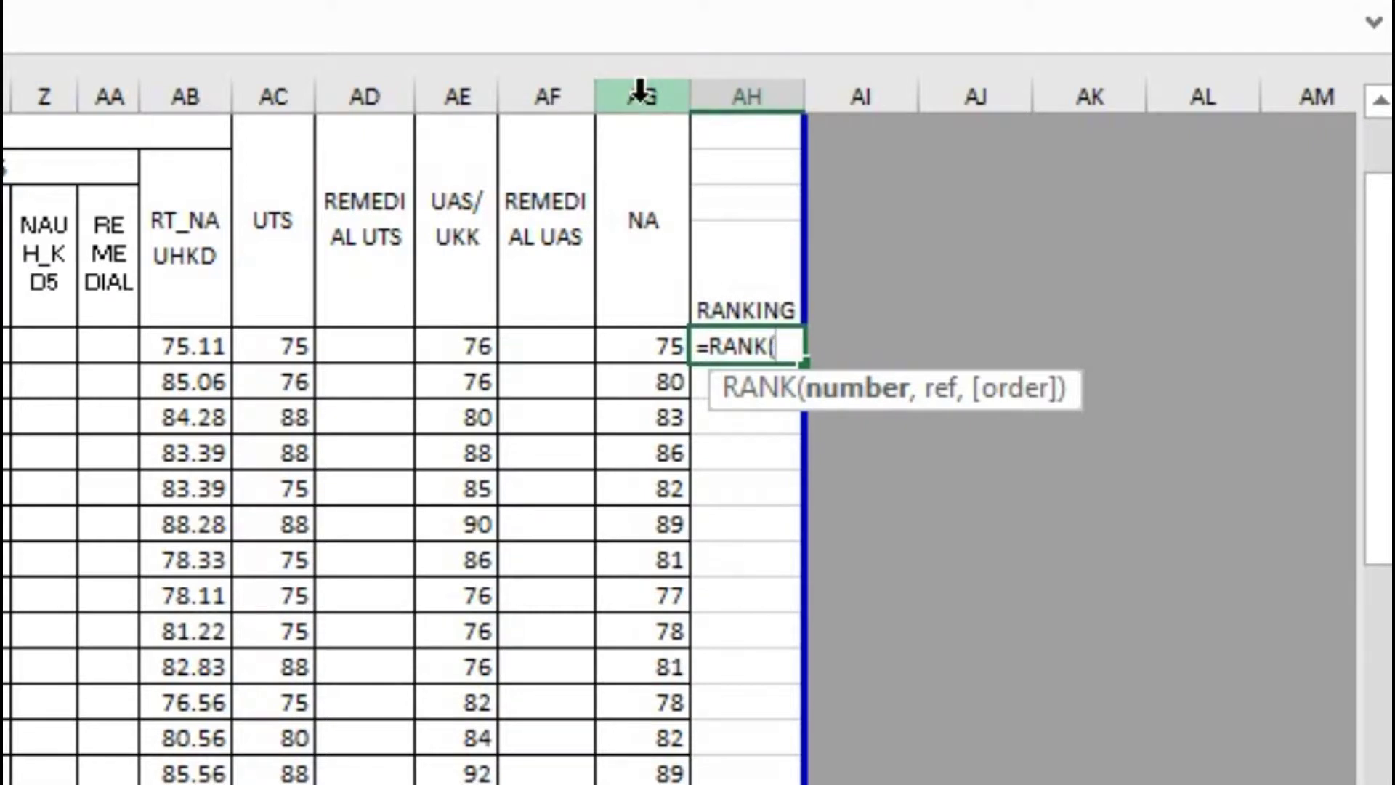
Complete =RANK(AG9,$AG$9:$AG$31) in AH9 to rank the first student's NA score.
text(AG)
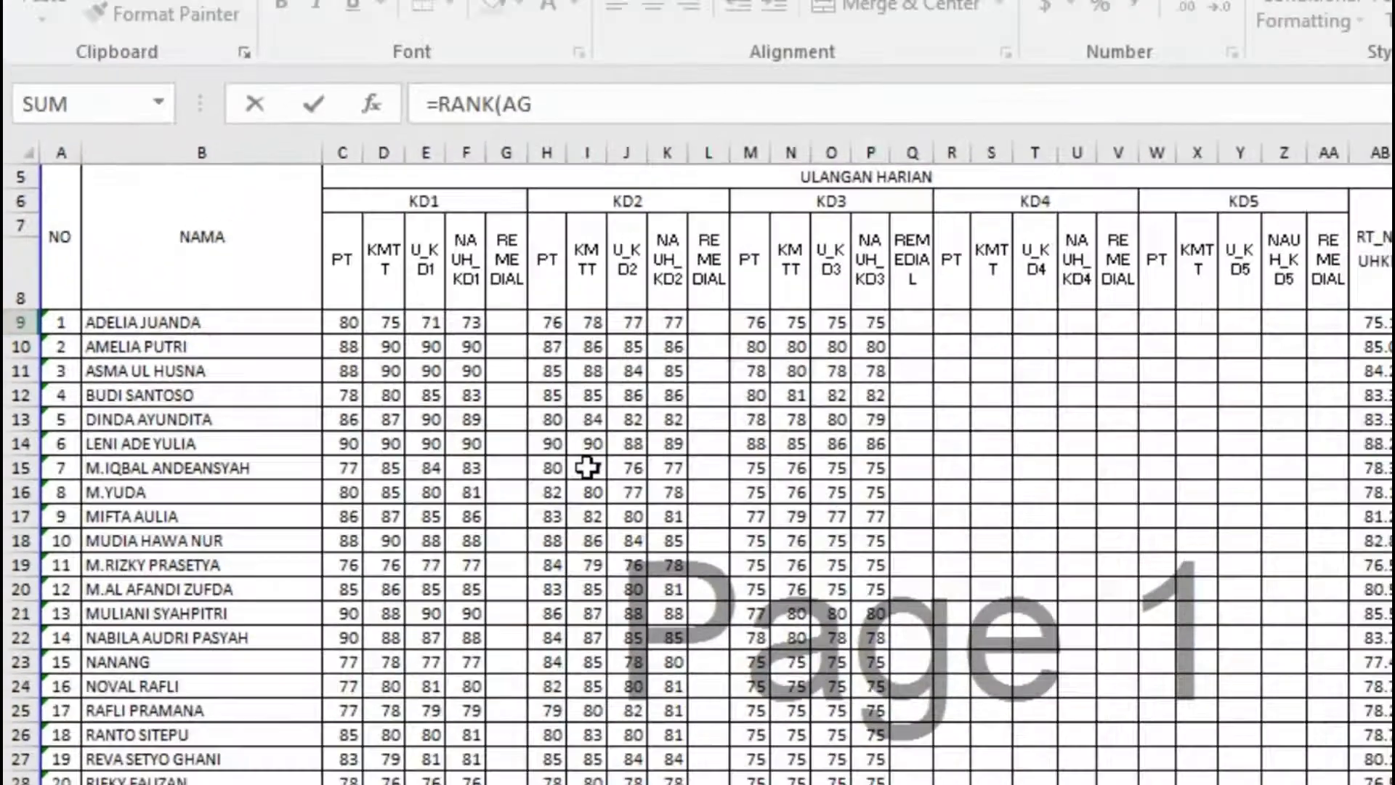
text(9)
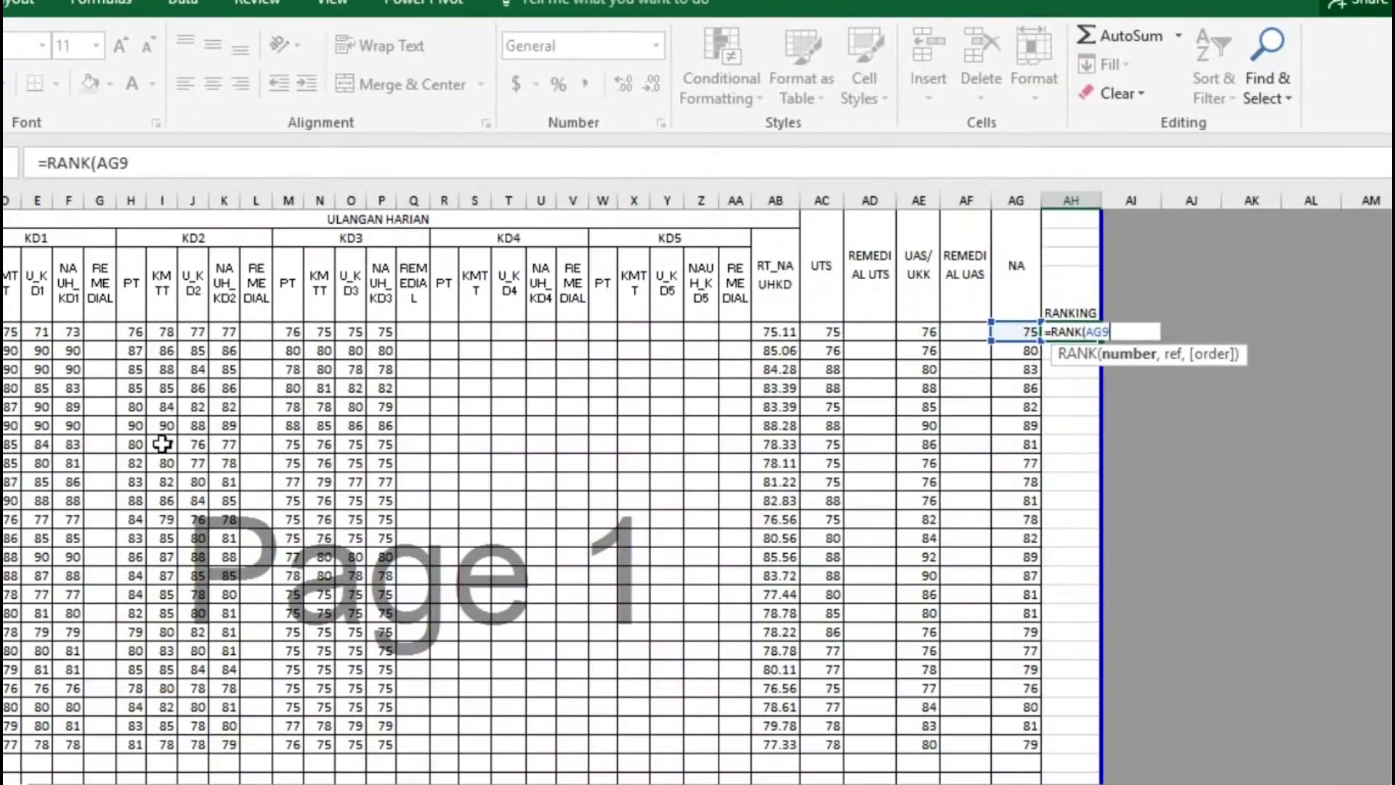
text(,)
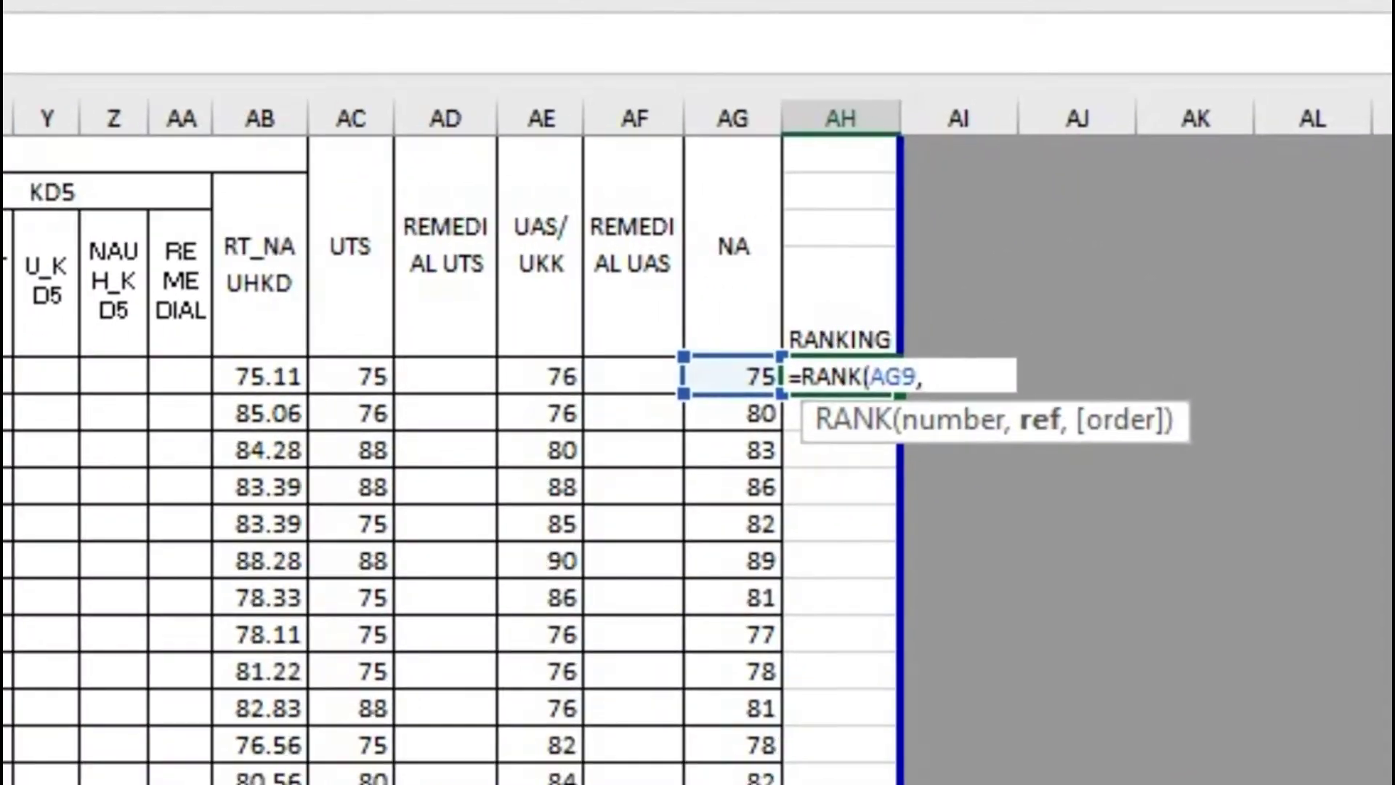
text($AG)
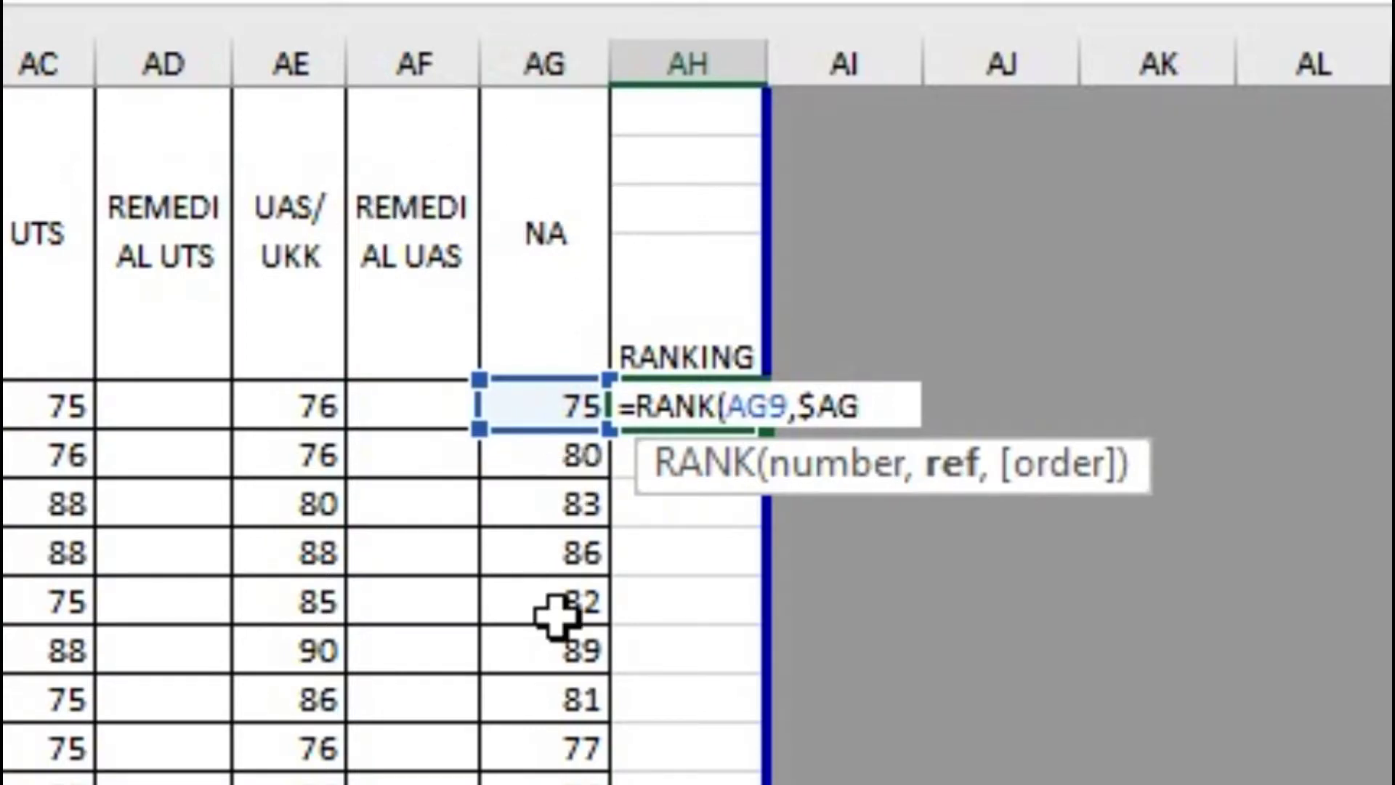
text($)
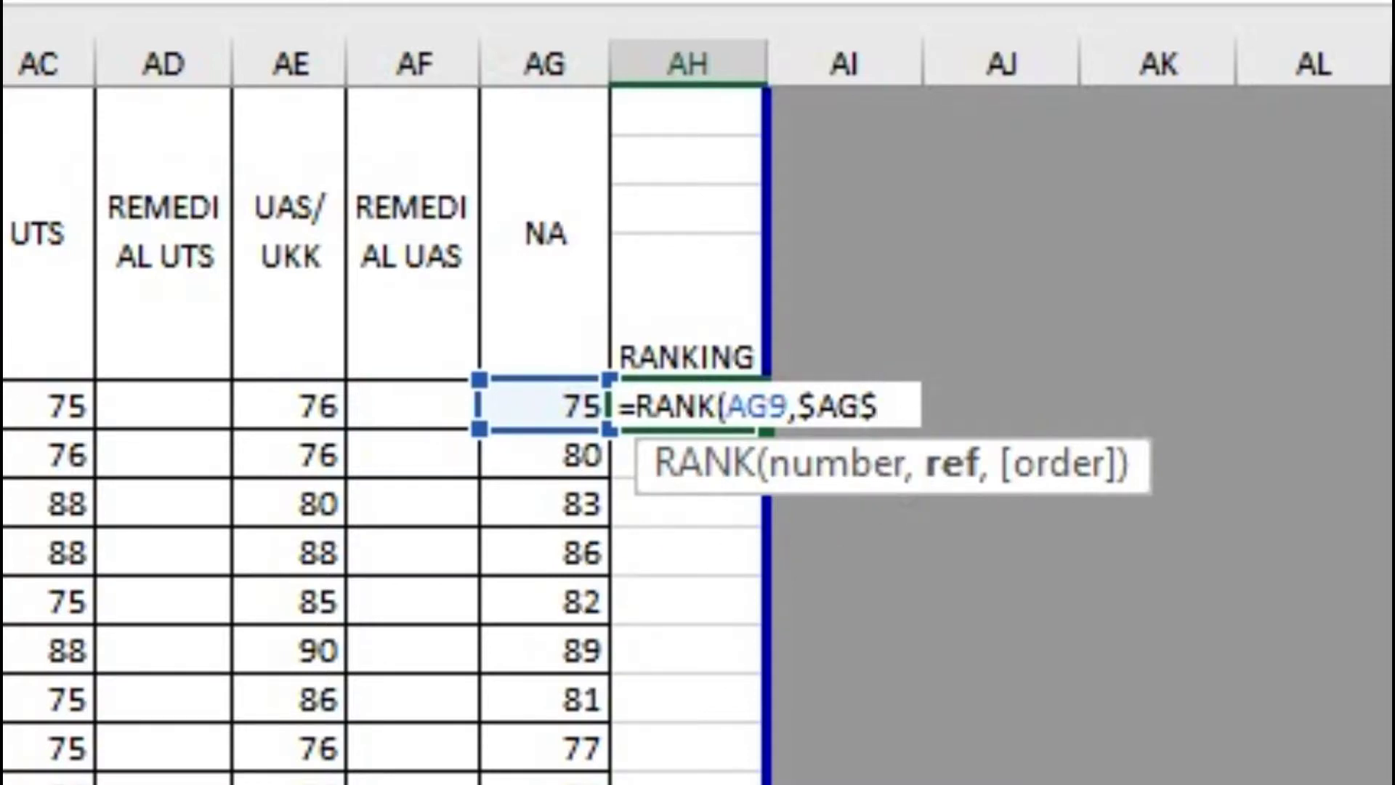
text(9)
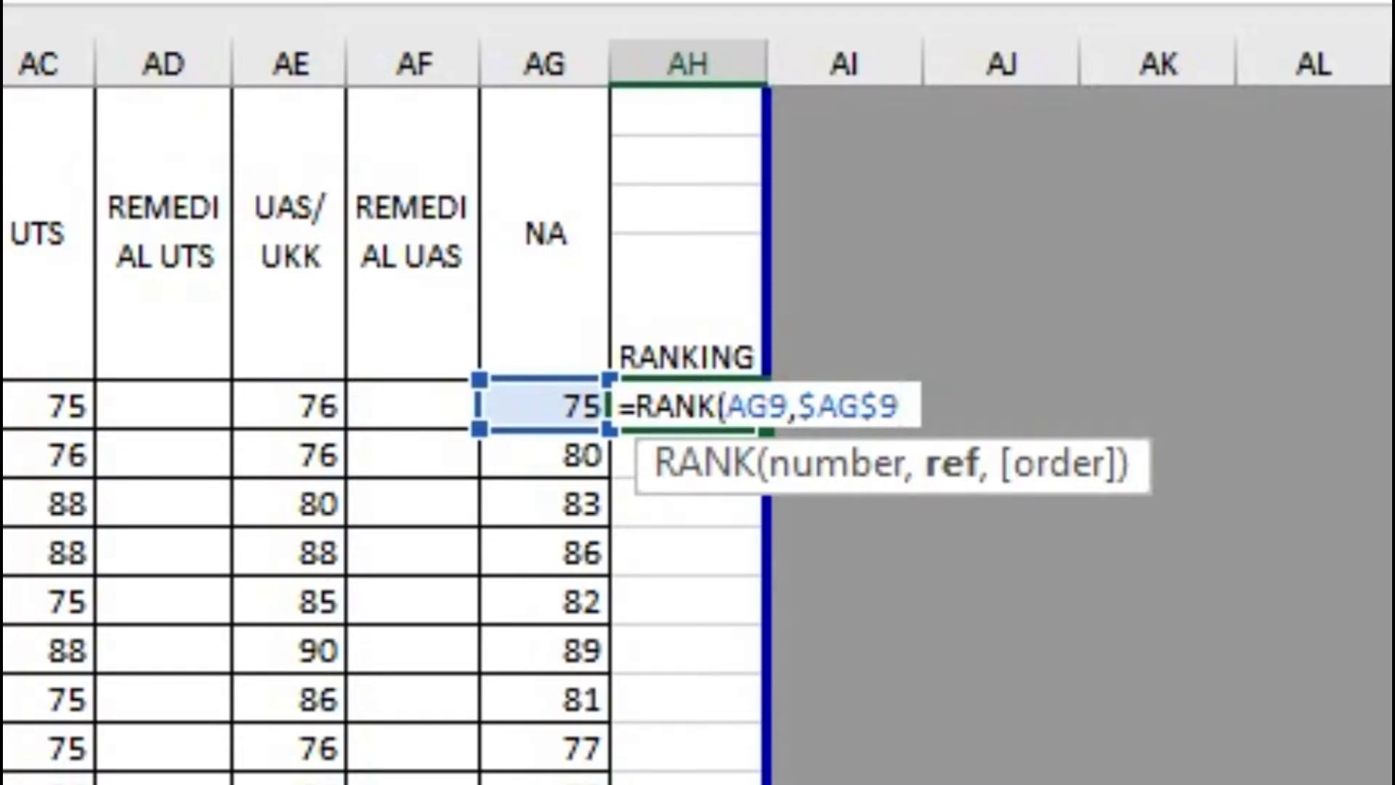
text(:)
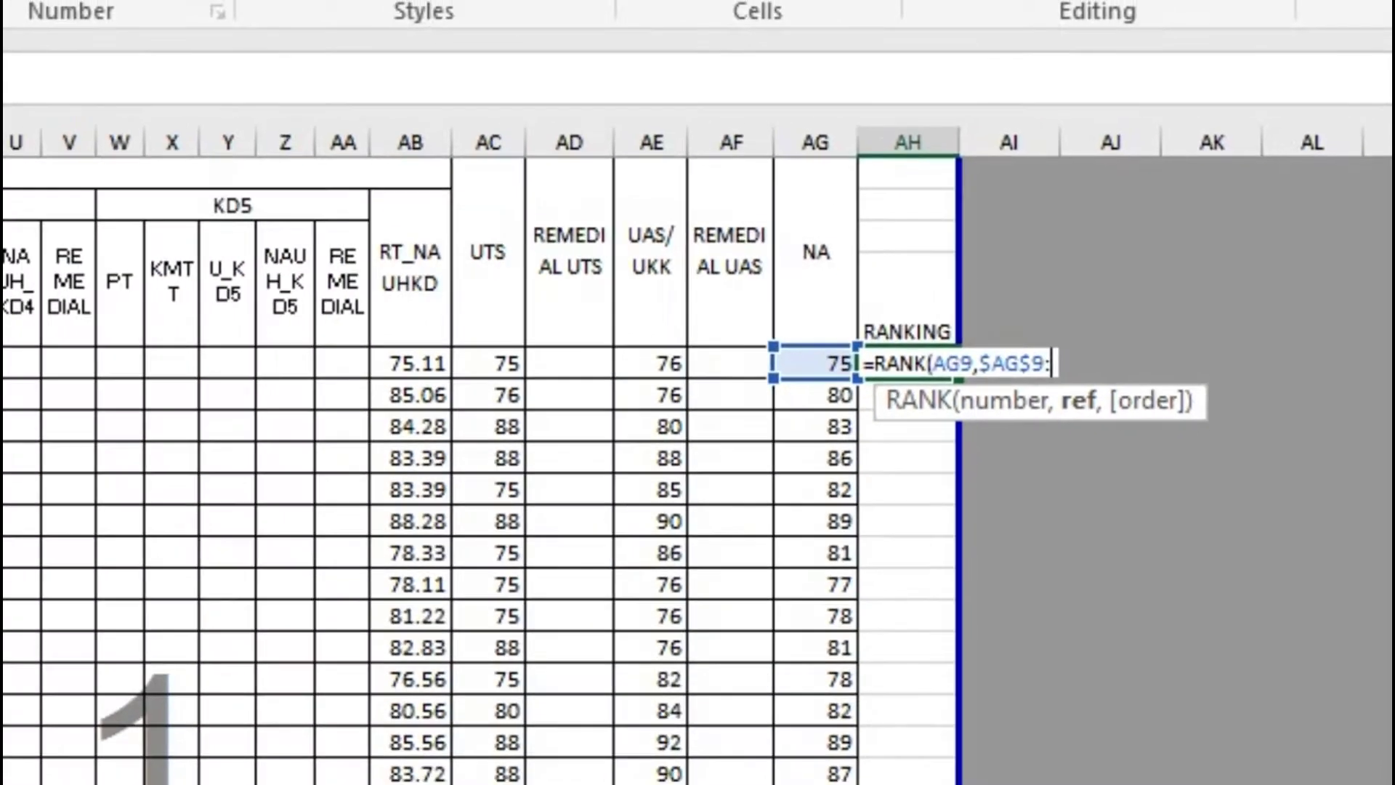
text(s)
key(BackSpace)
text($)
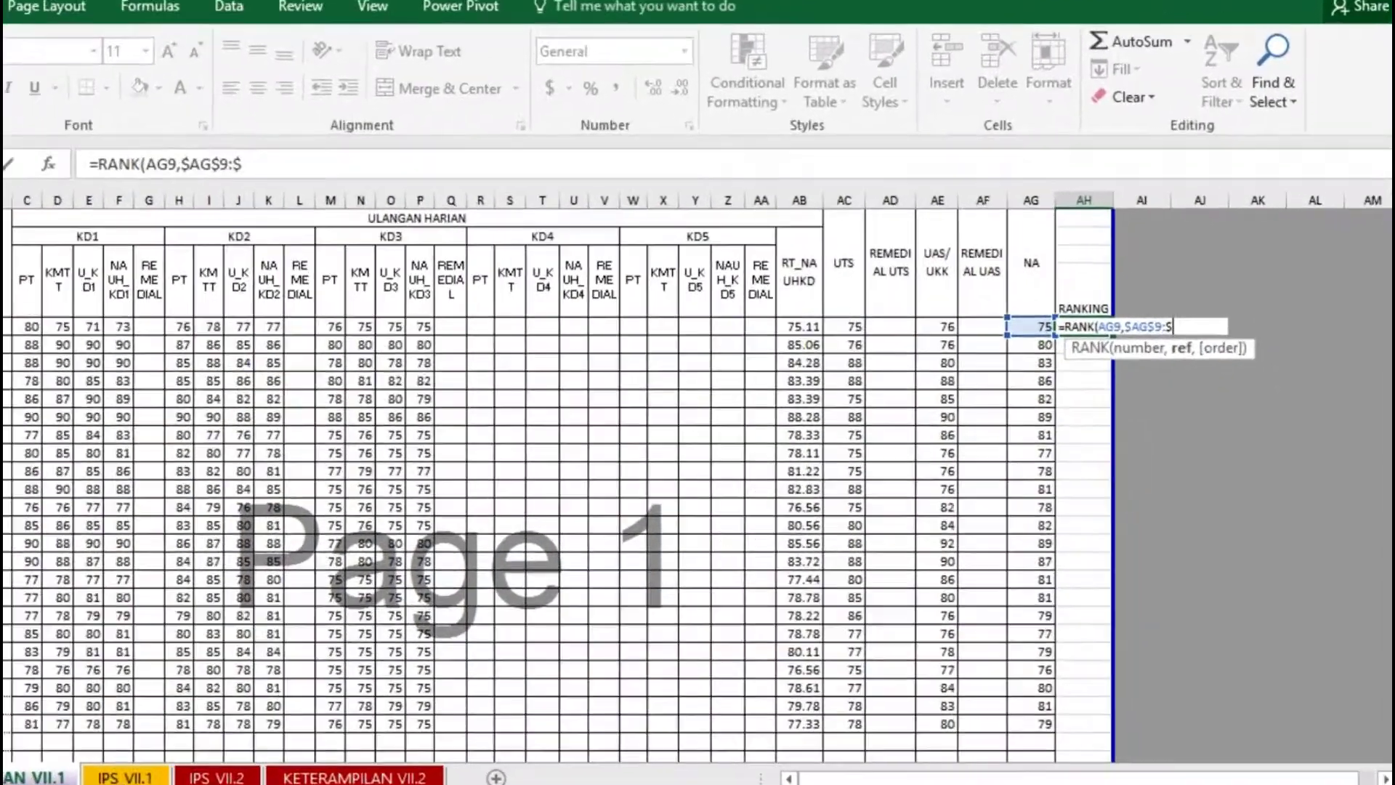
text(A)
text(G$)
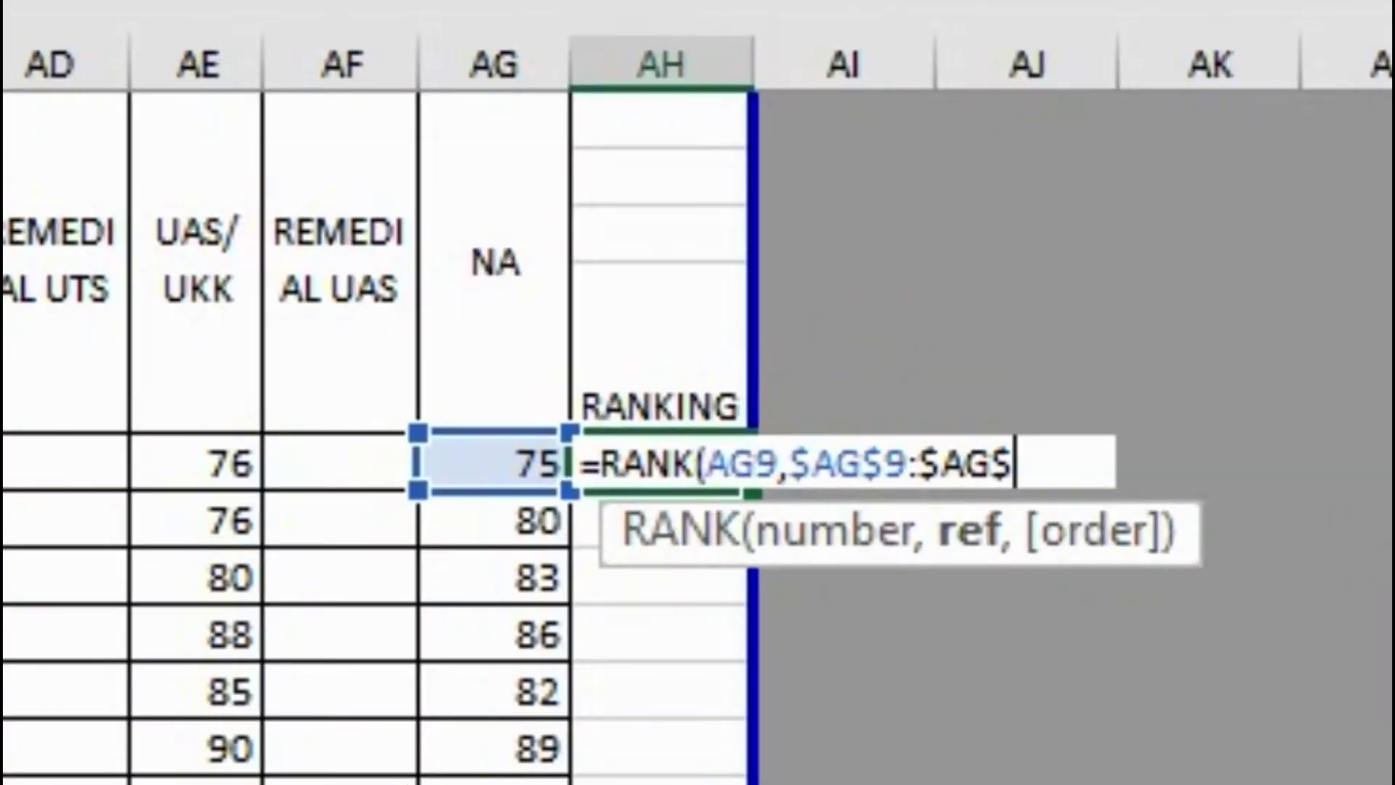
text(3)
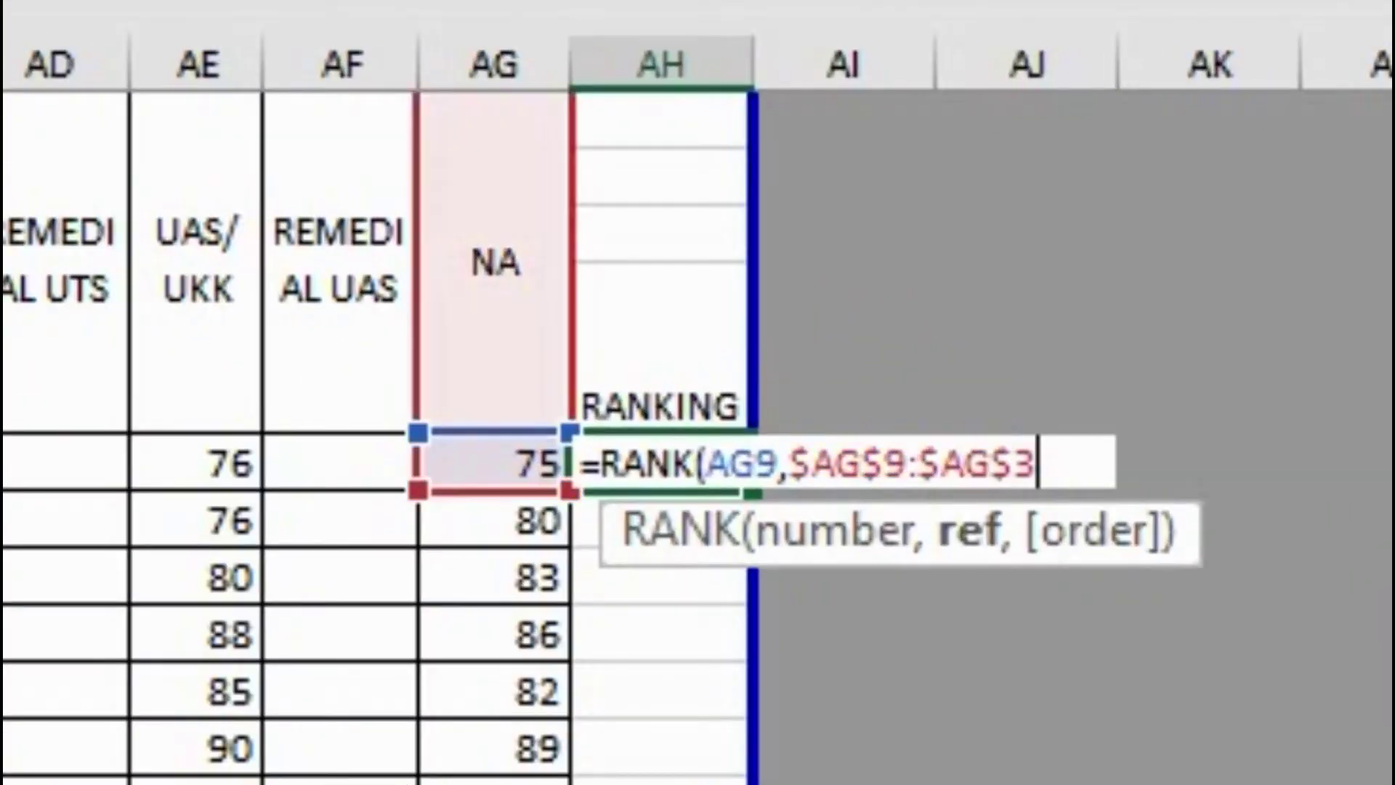
text(1)
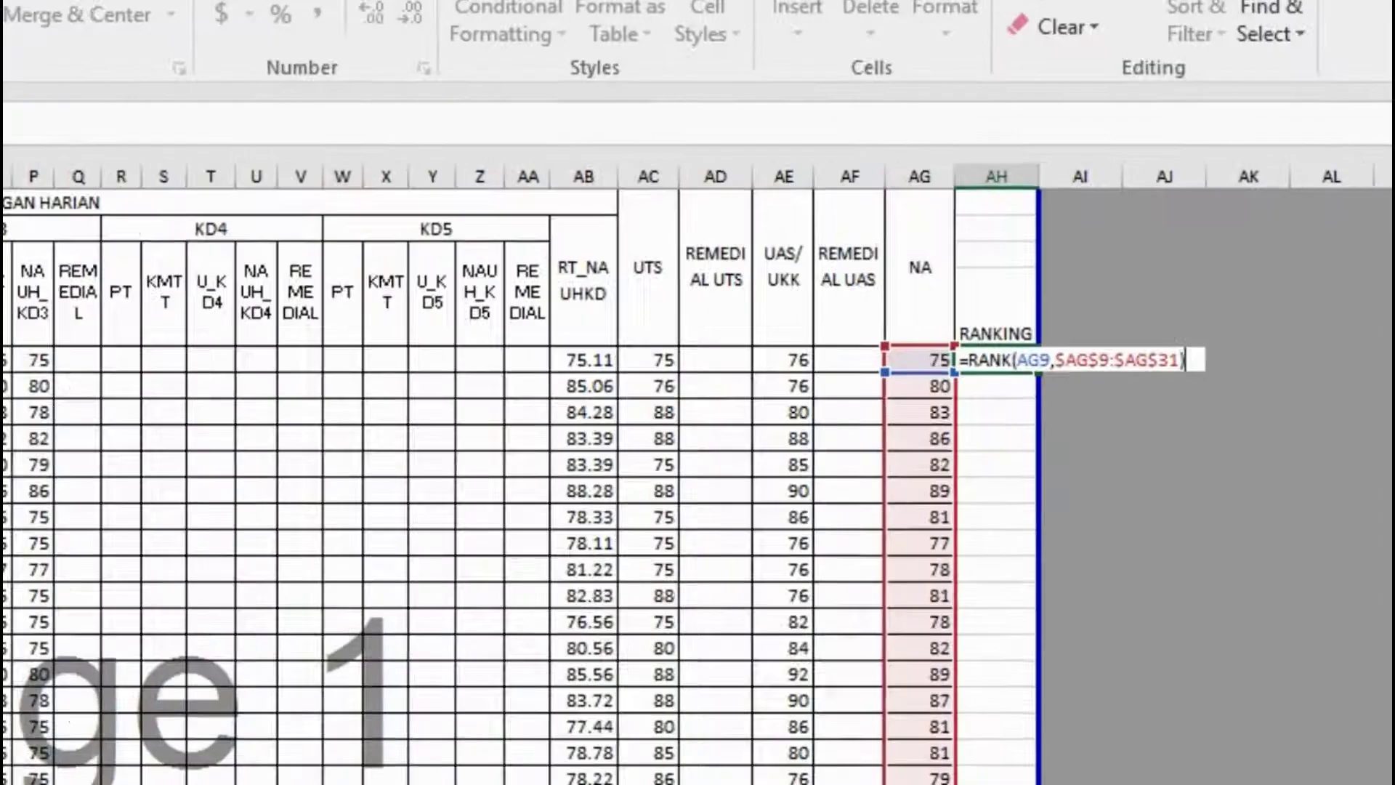
key(Return)
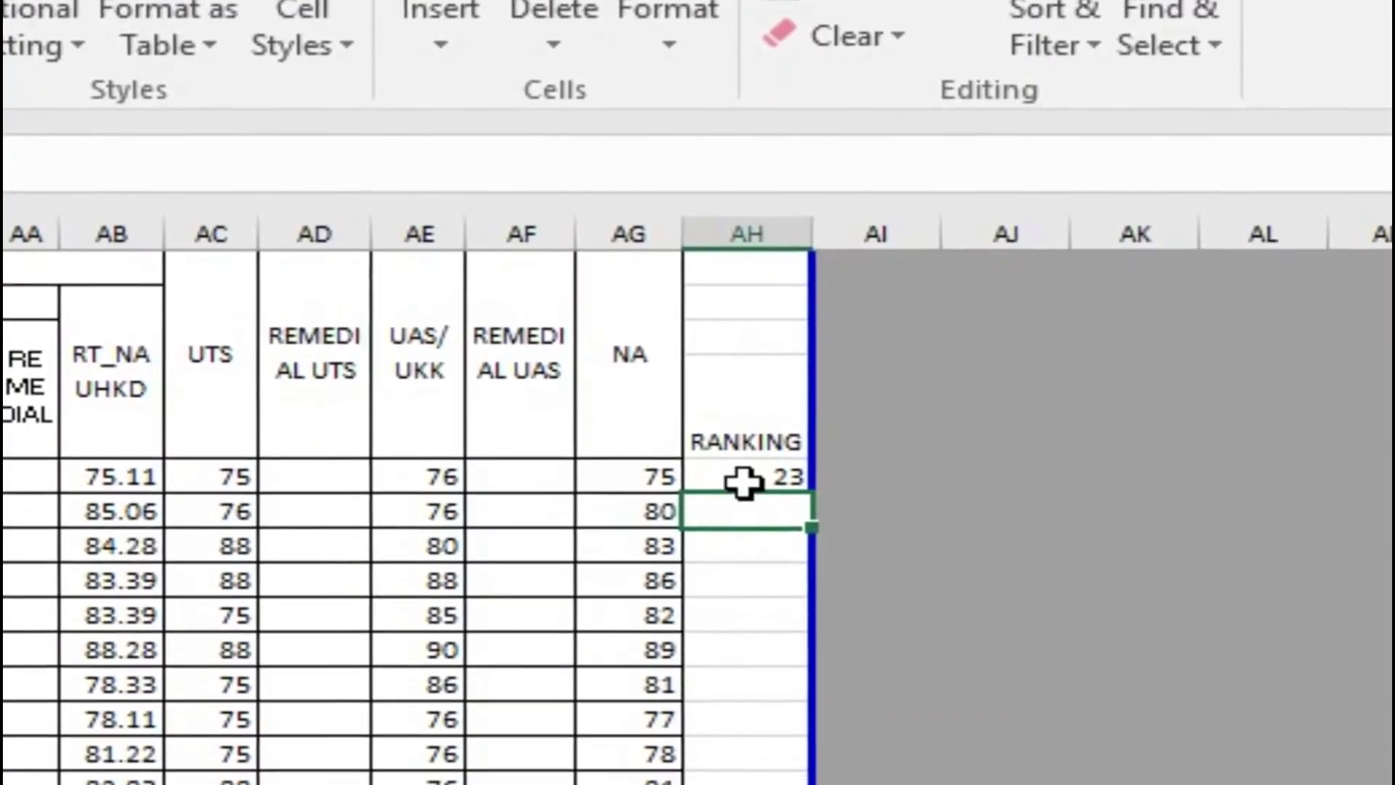
Copy the AH9 rank formula down to AH31 and fill the top NA score 89 in AG14 yellow.
click(1055, 339)
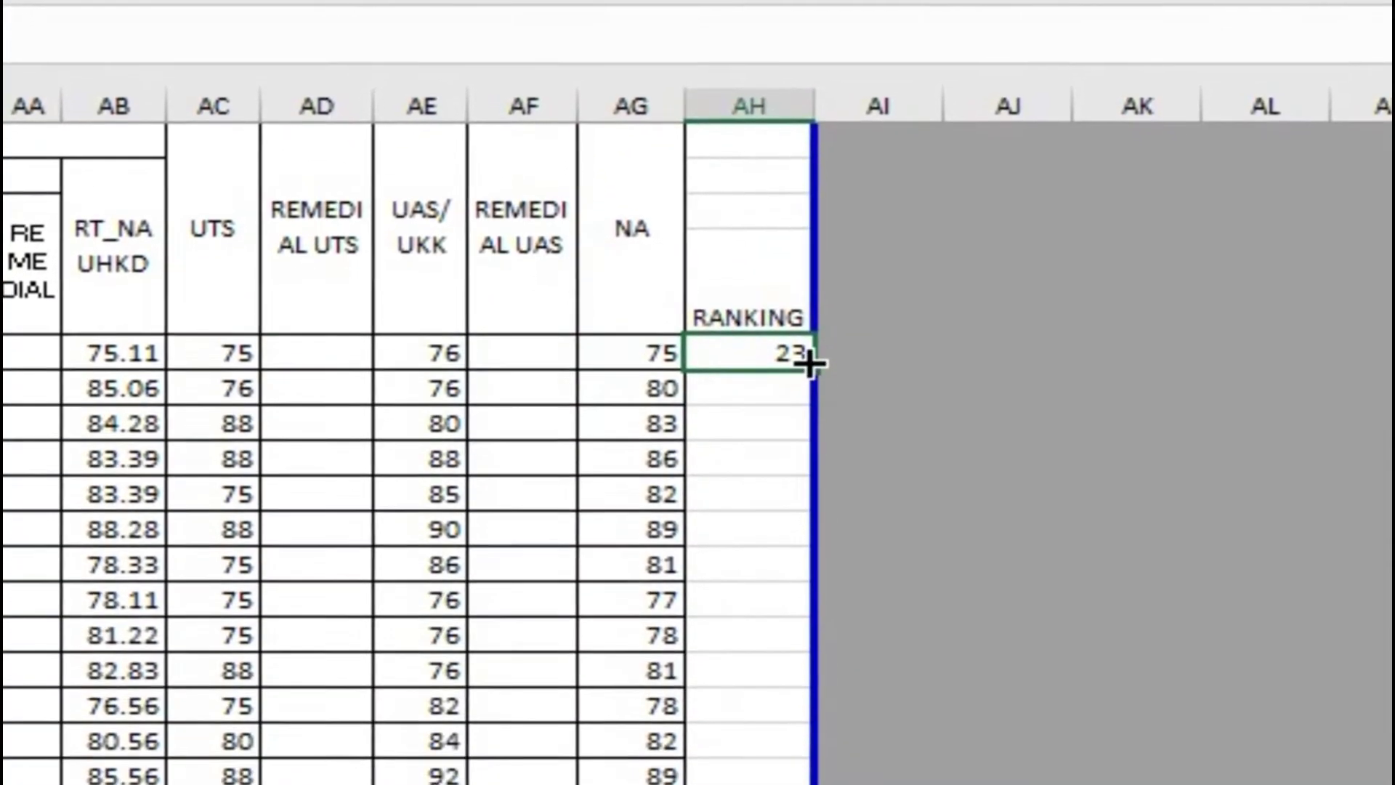
drag(812, 442, 816, 565)
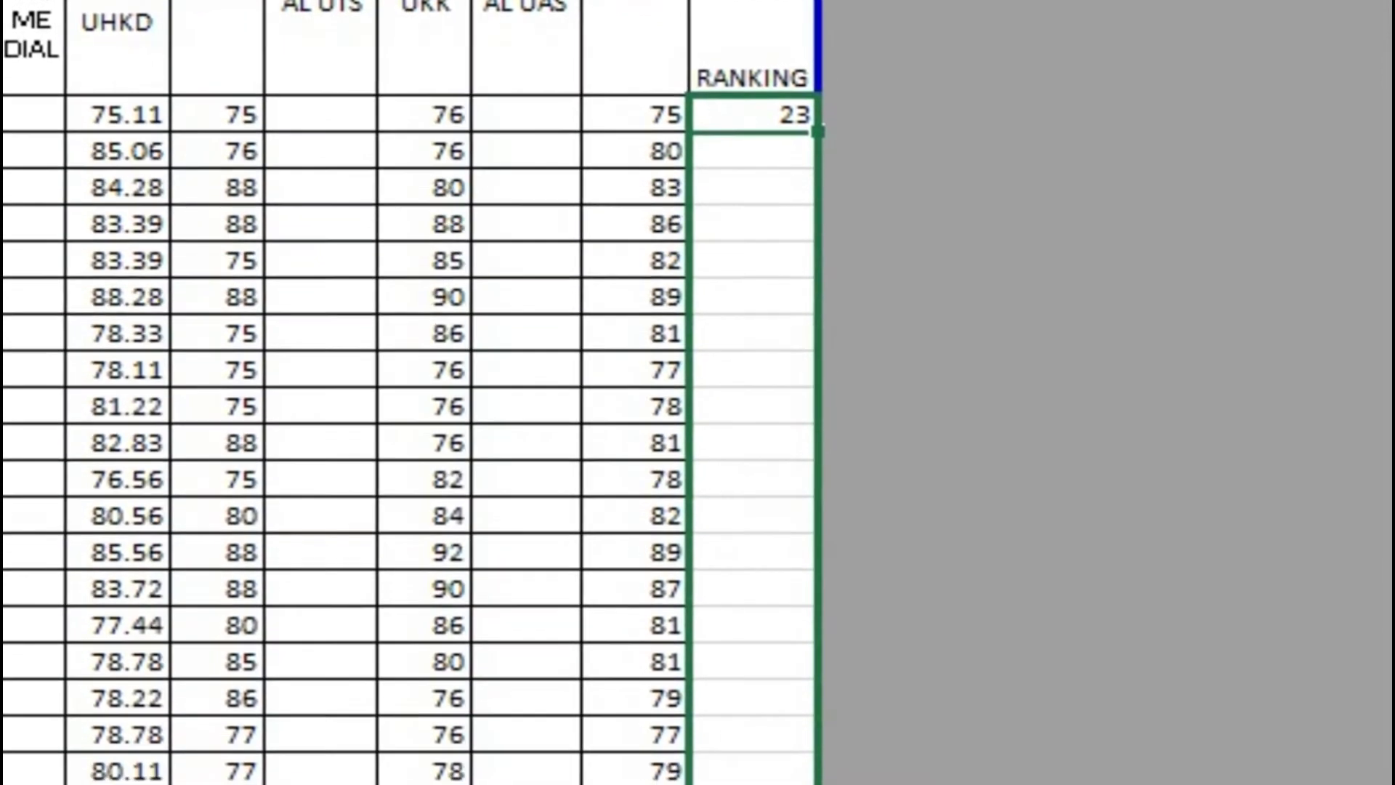
drag(816, 565, 815, 777)
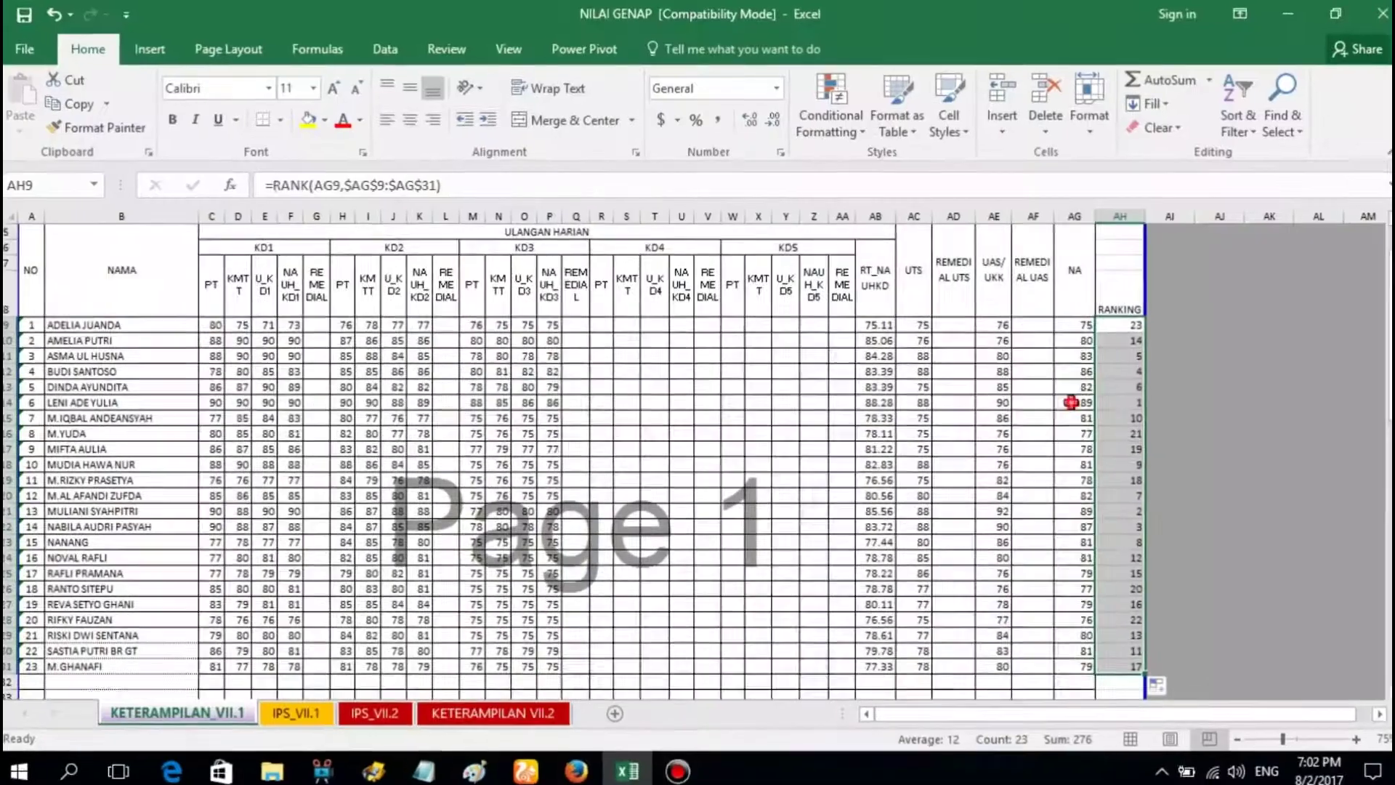
click(1110, 422)
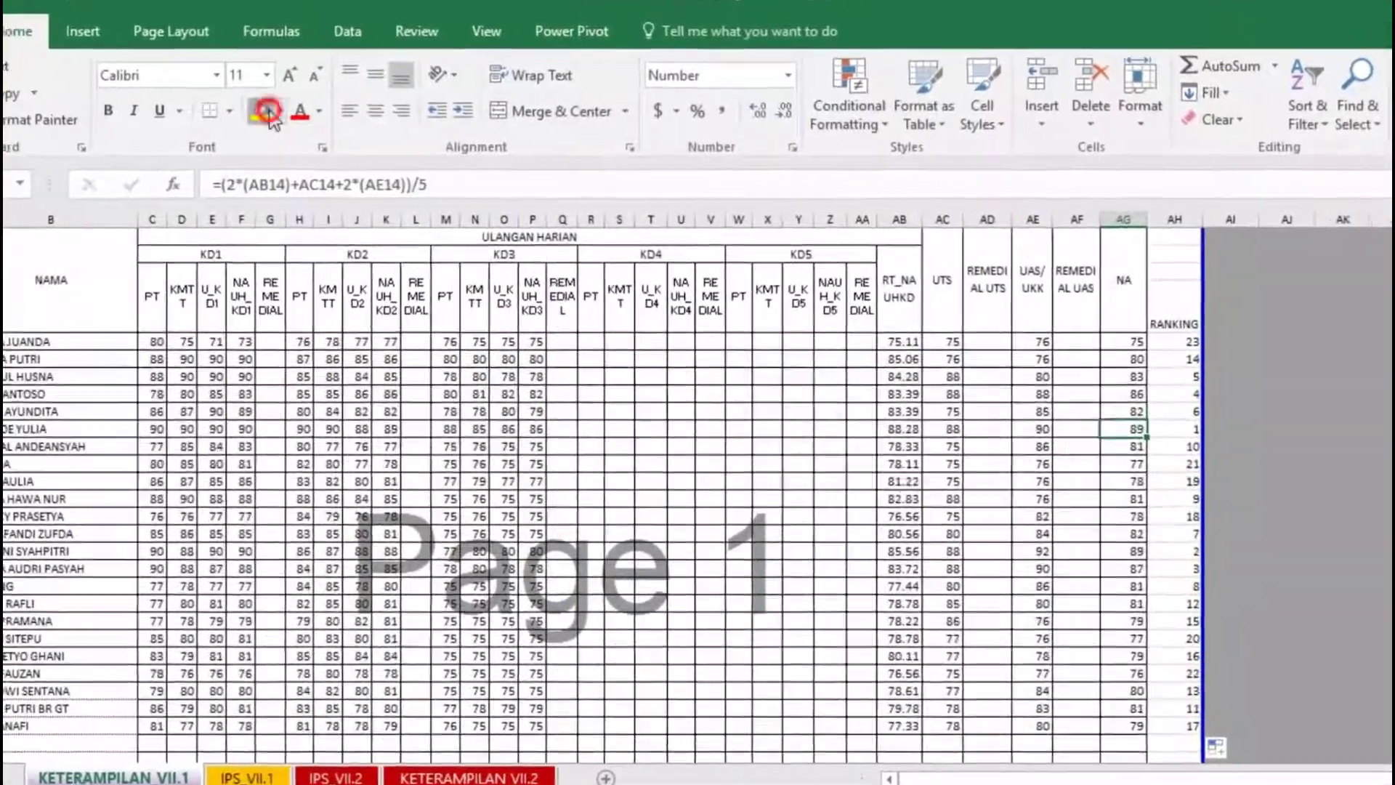
click(273, 112)
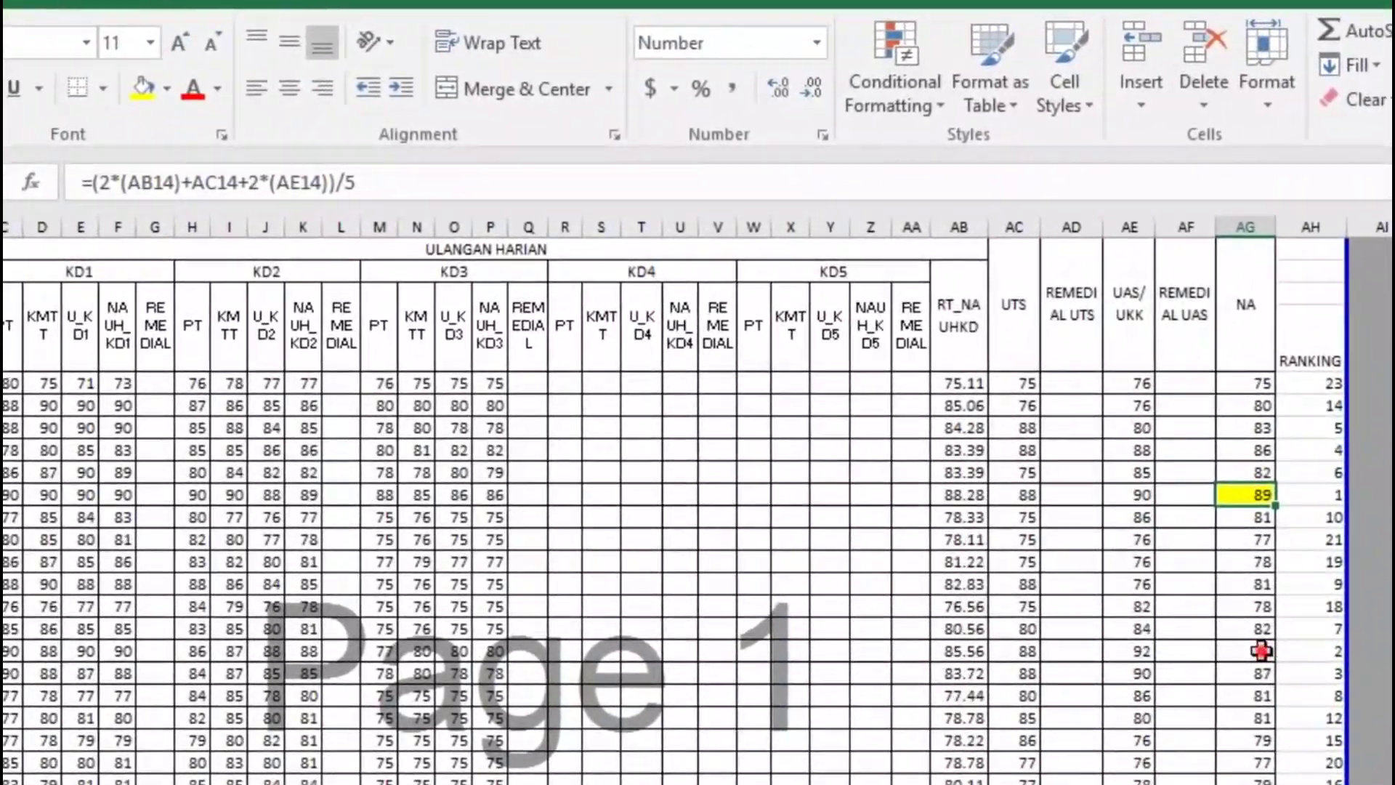
Fill the other NA score 89 in AG21 yellow and shade the rank-2 student's row light grey.
click(1261, 650)
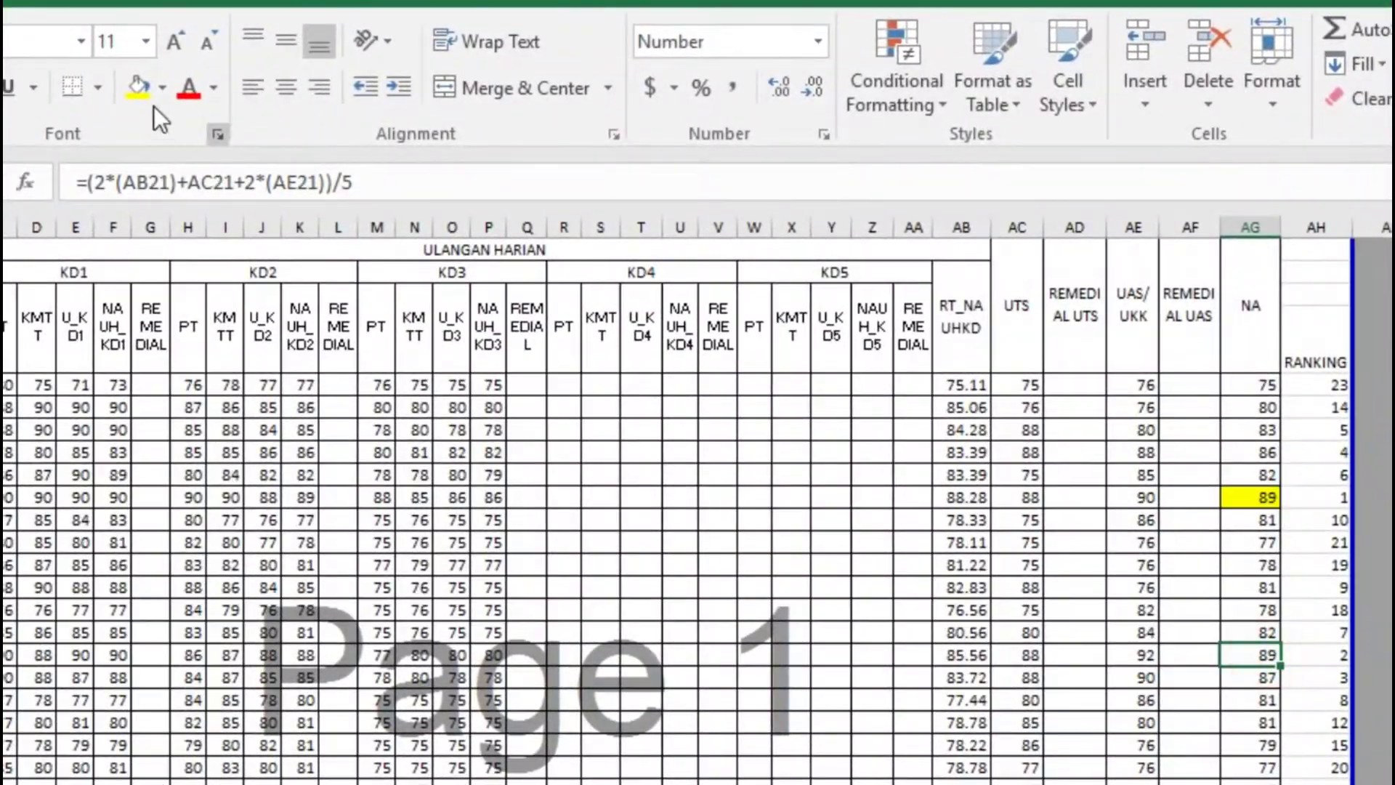
click(139, 88)
drag(1206, 654, 3, 655)
click(162, 89)
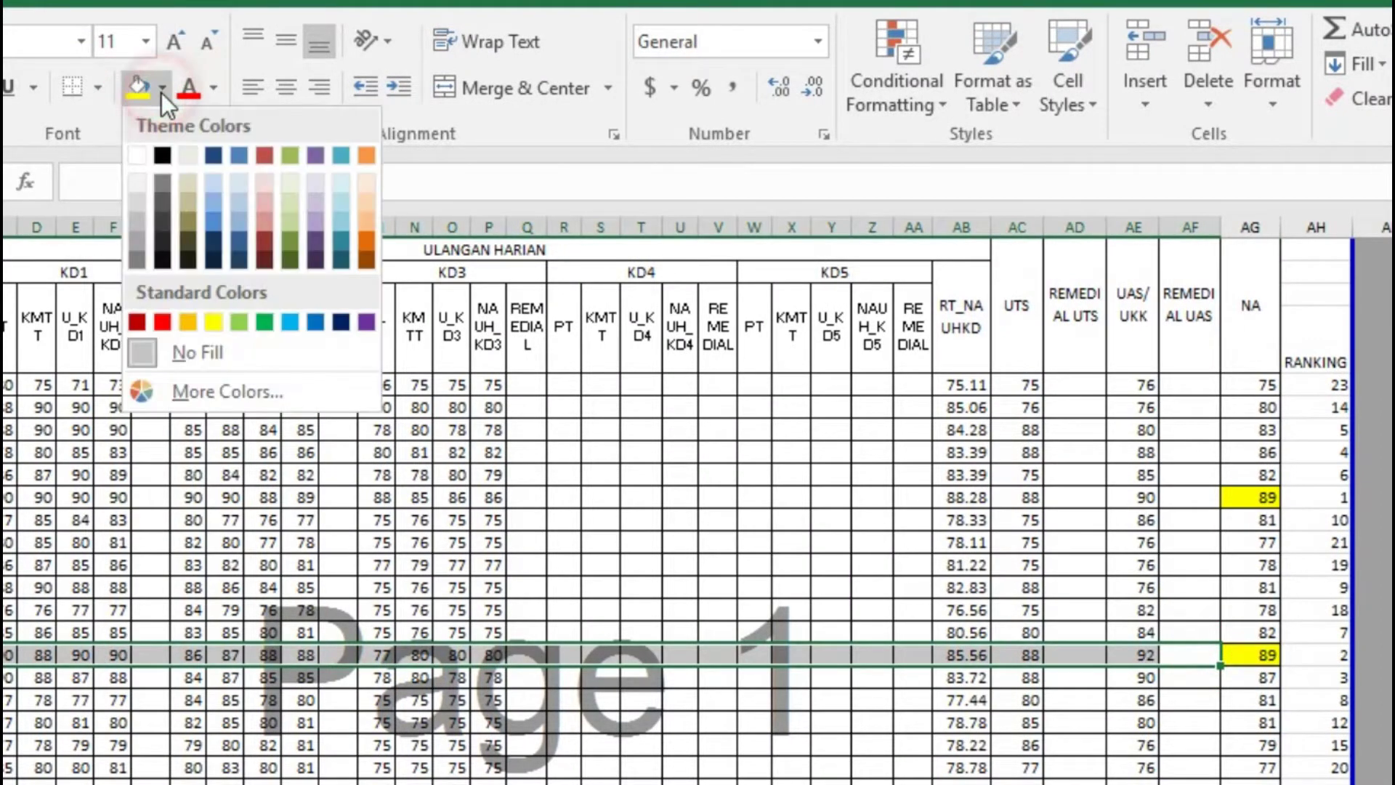
click(138, 185)
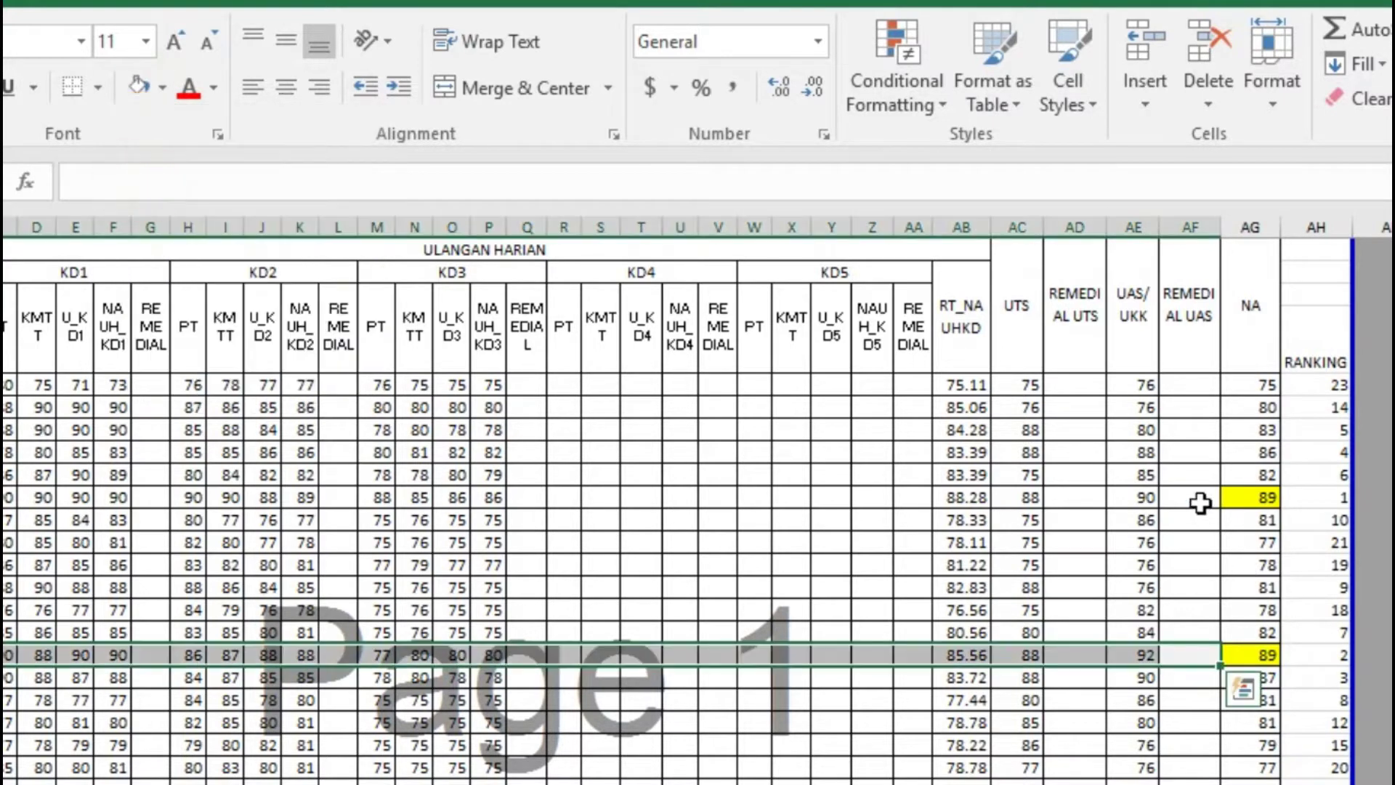
Shade the first-ranked student's row light grey as well.
drag(1199, 503, 2, 503)
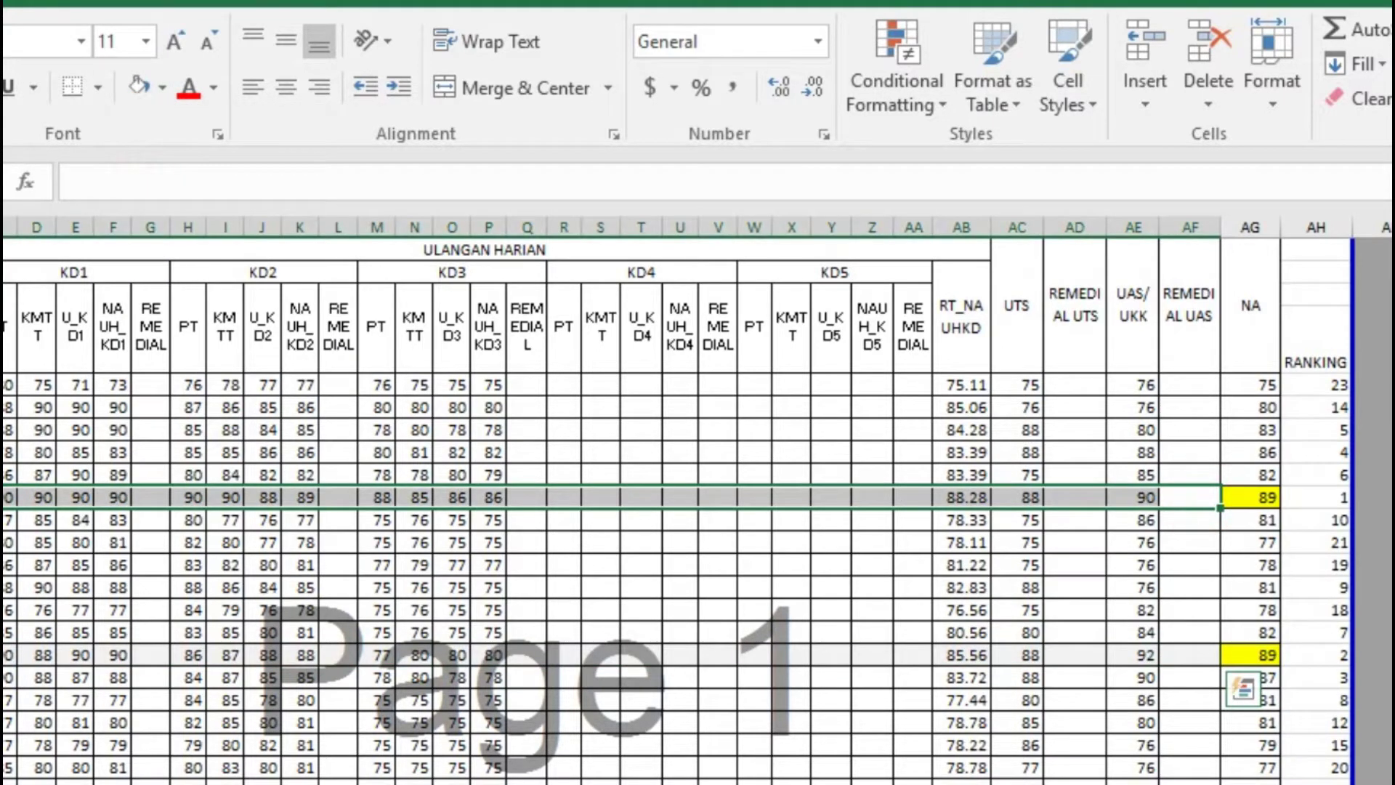
click(139, 88)
click(1017, 520)
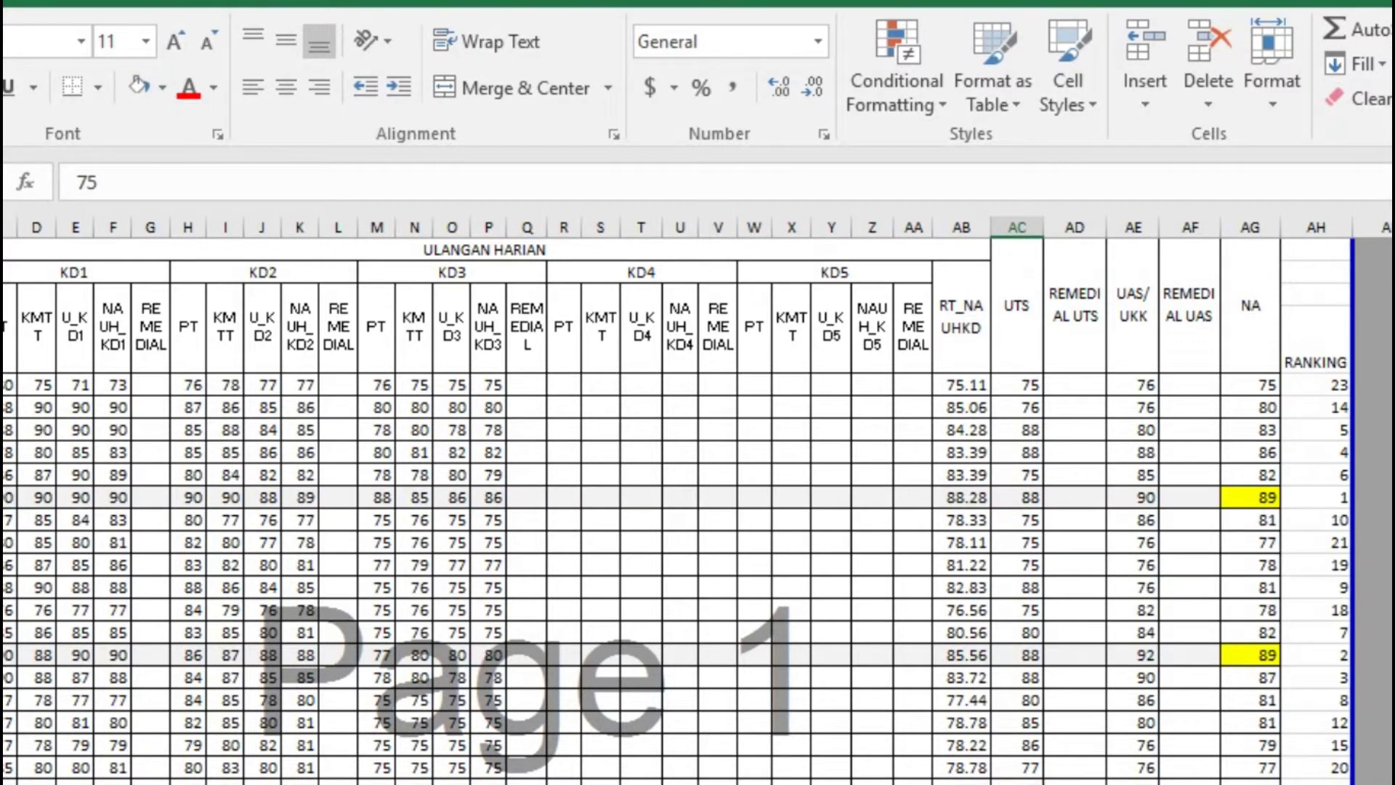
click(1337, 680)
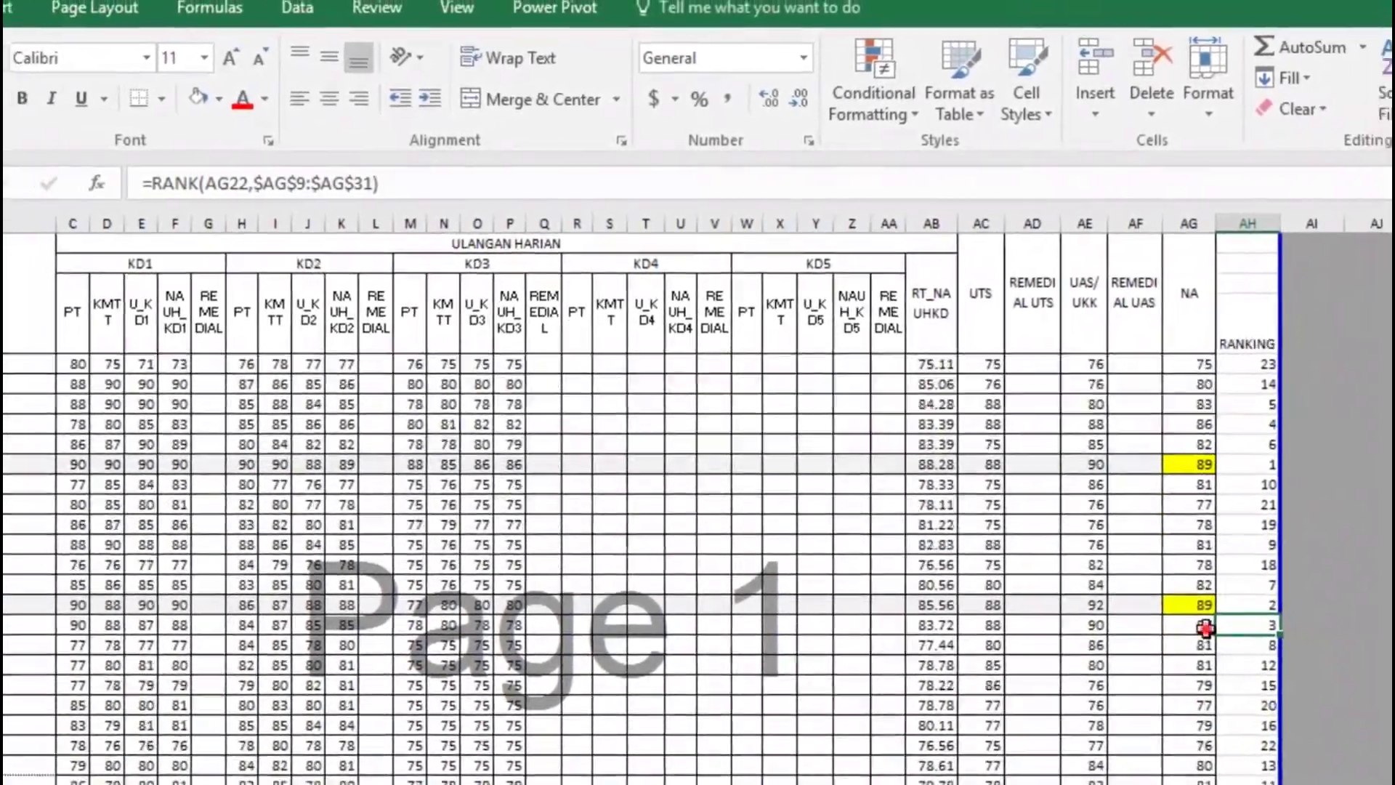
Fill the NA score 87 yellow and select the third-ranked student's row.
click(1204, 626)
click(218, 98)
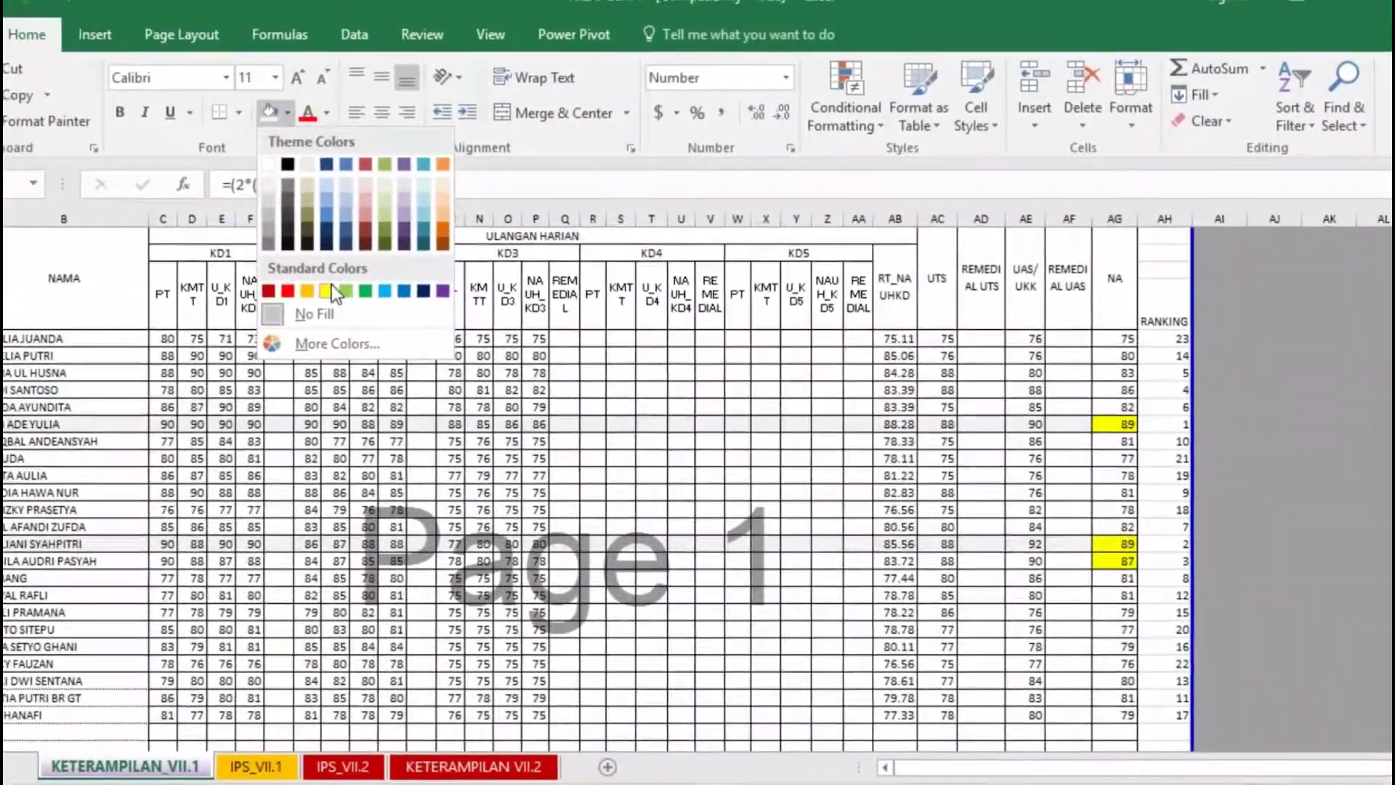
click(318, 293)
click(1044, 547)
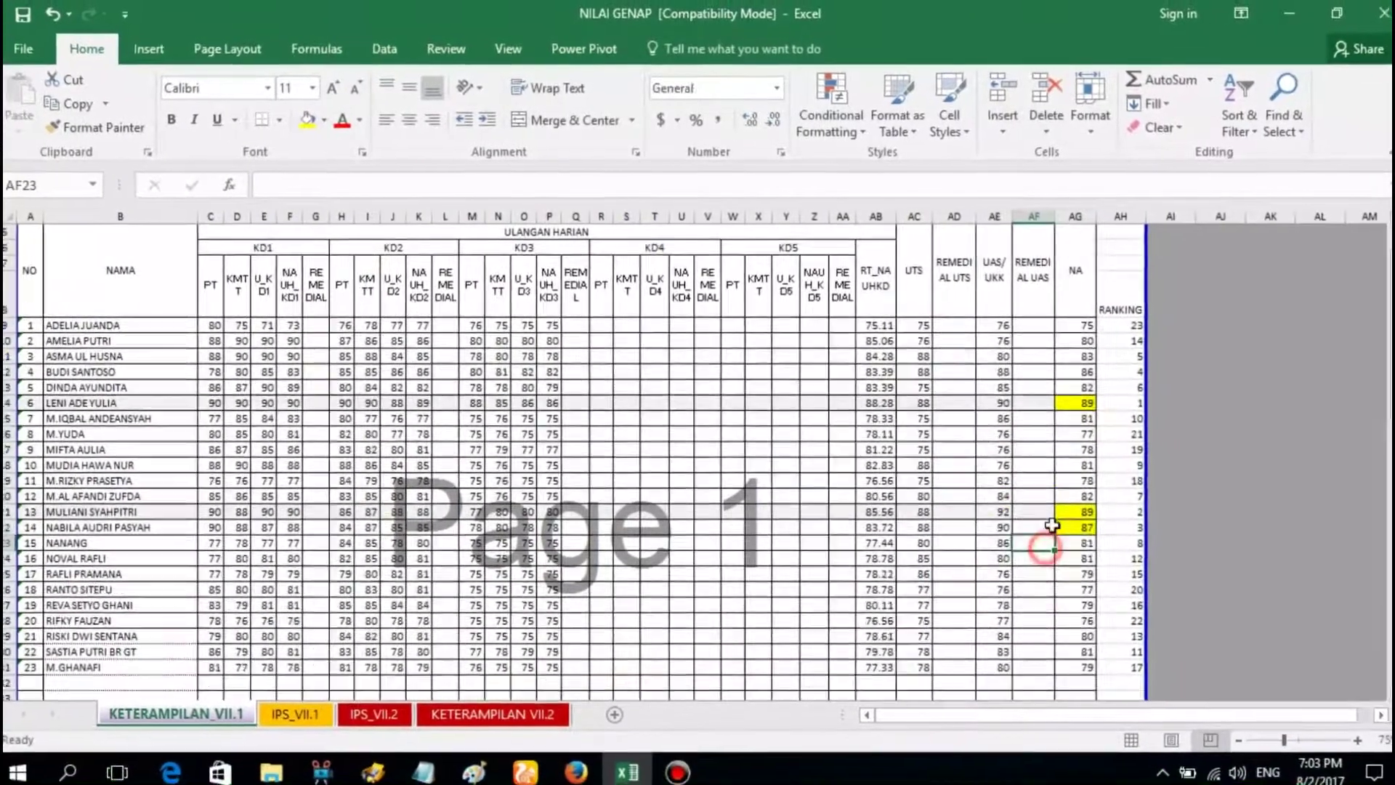
drag(1053, 528, 43, 527)
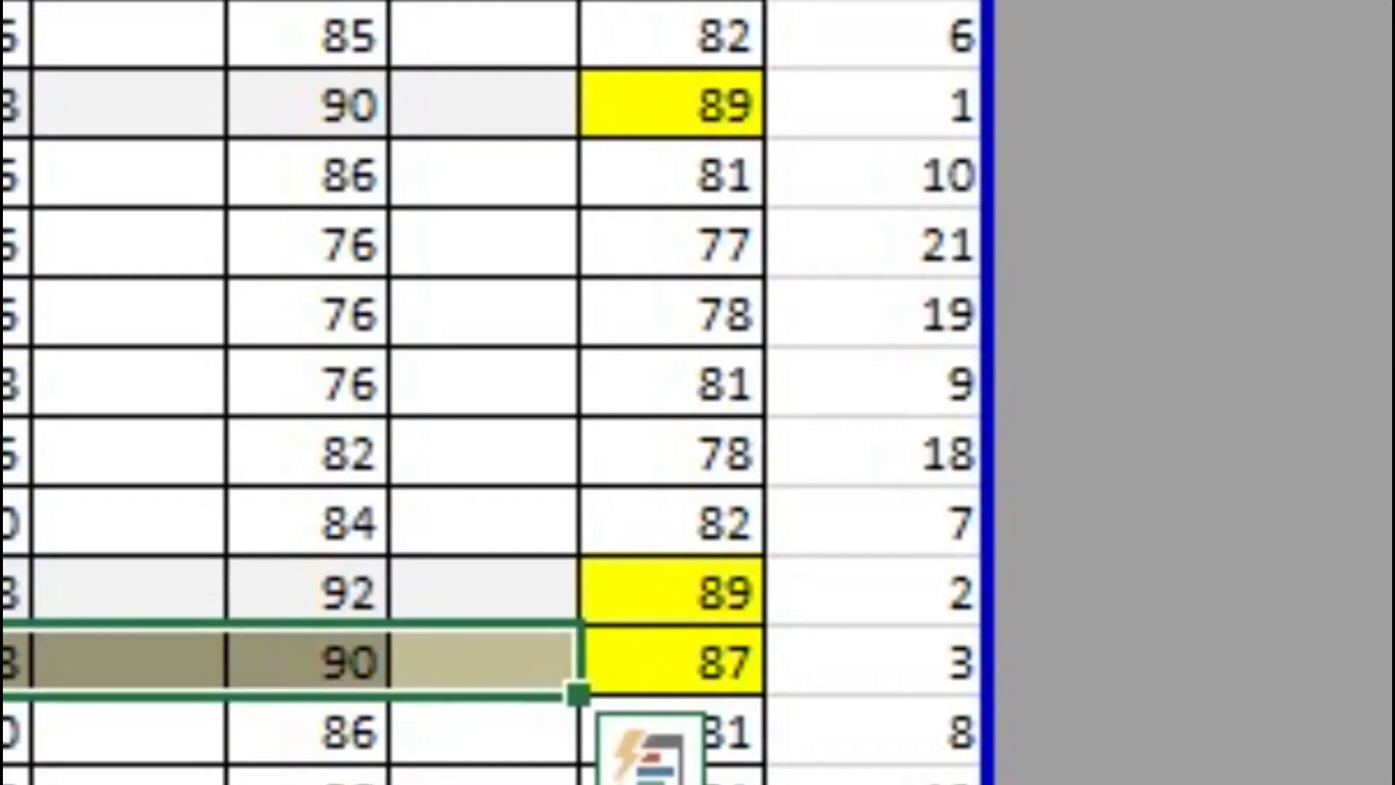
Recolour the first-ranked student's row with a light orange fill.
drag(545, 109, 8, 106)
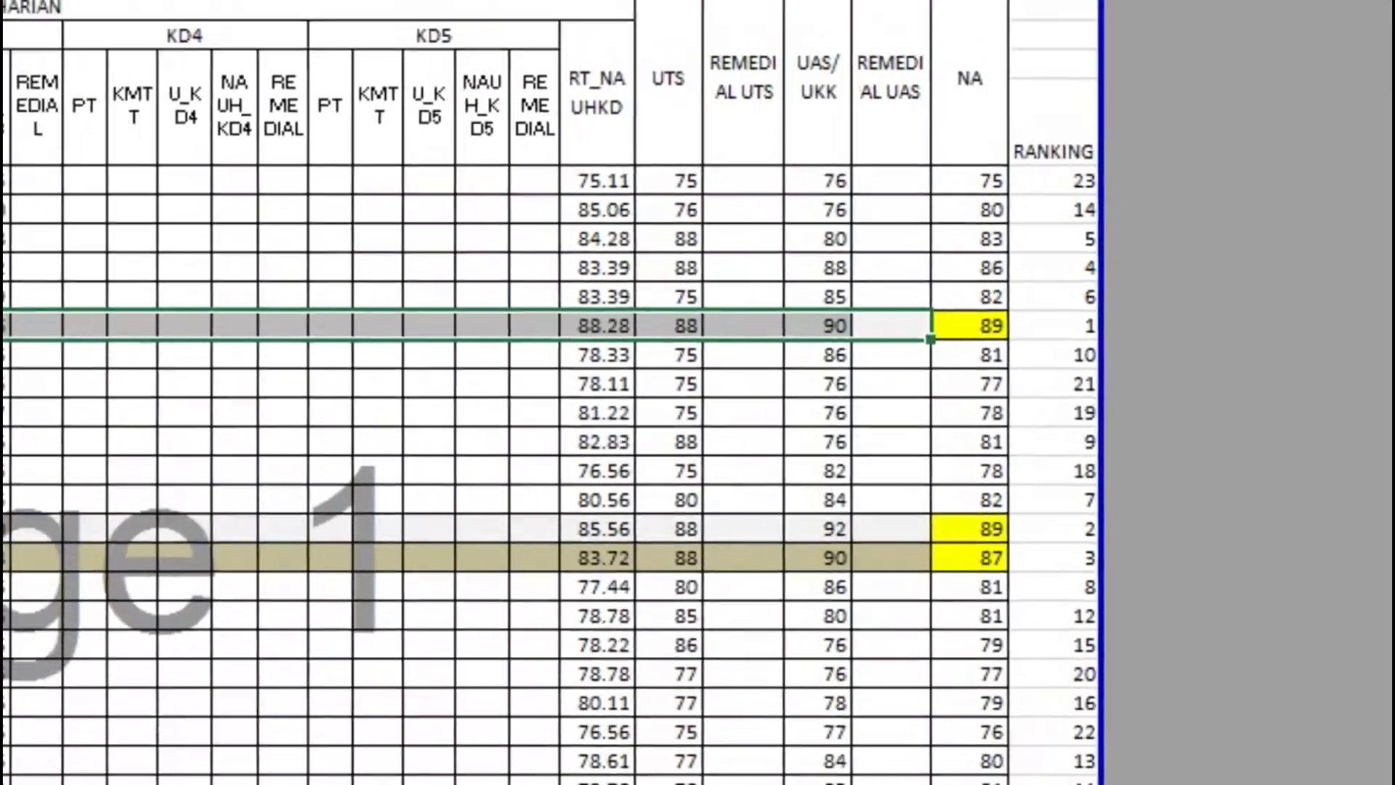
click(167, 51)
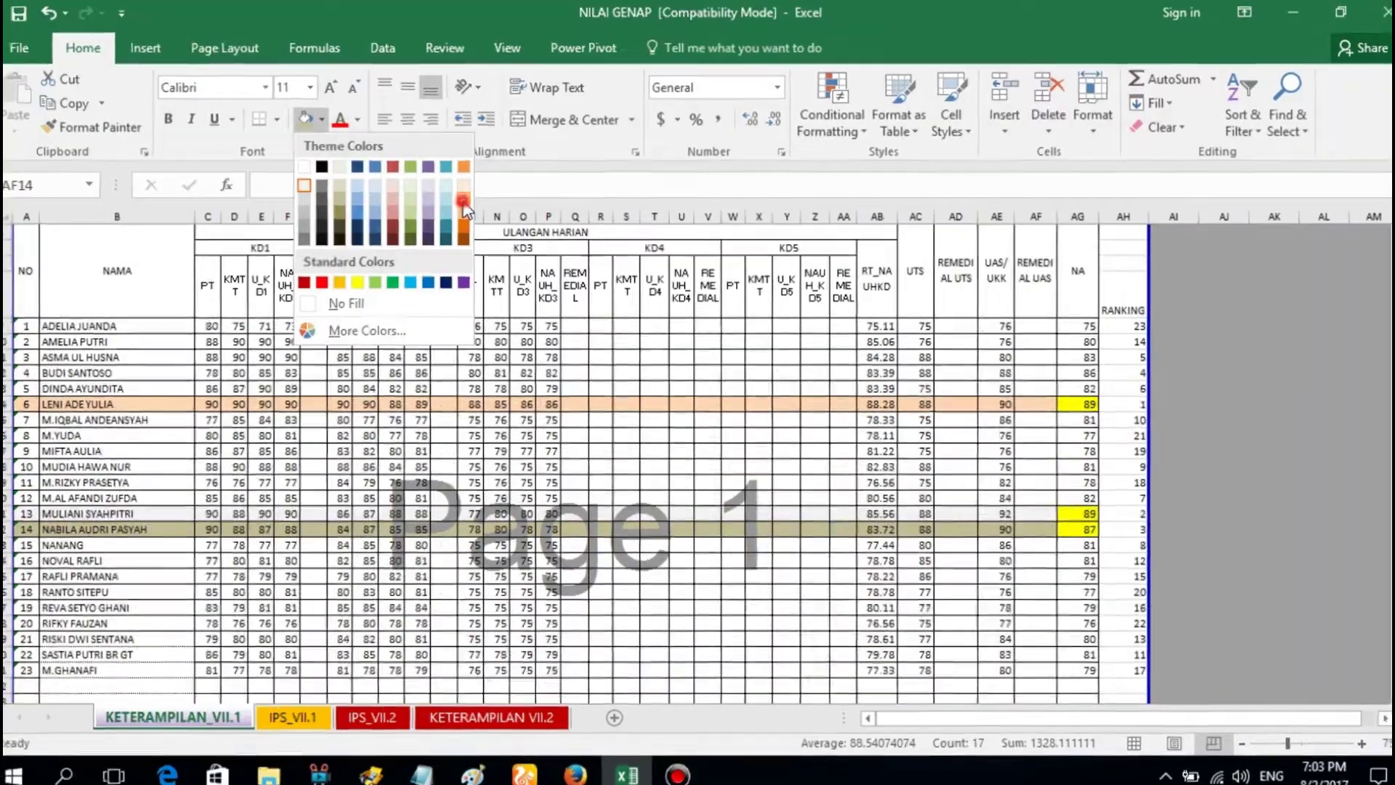
click(333, 148)
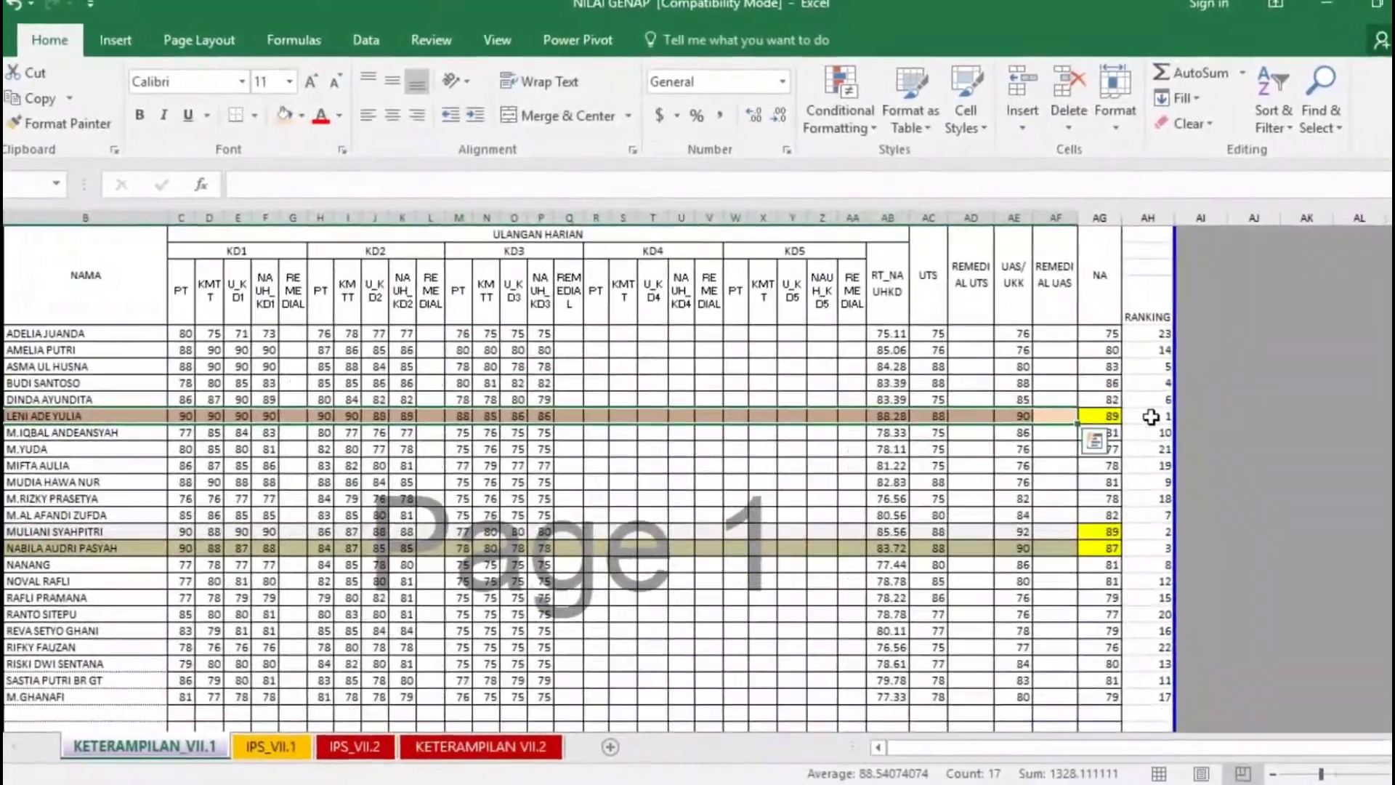
click(1145, 411)
click(1145, 526)
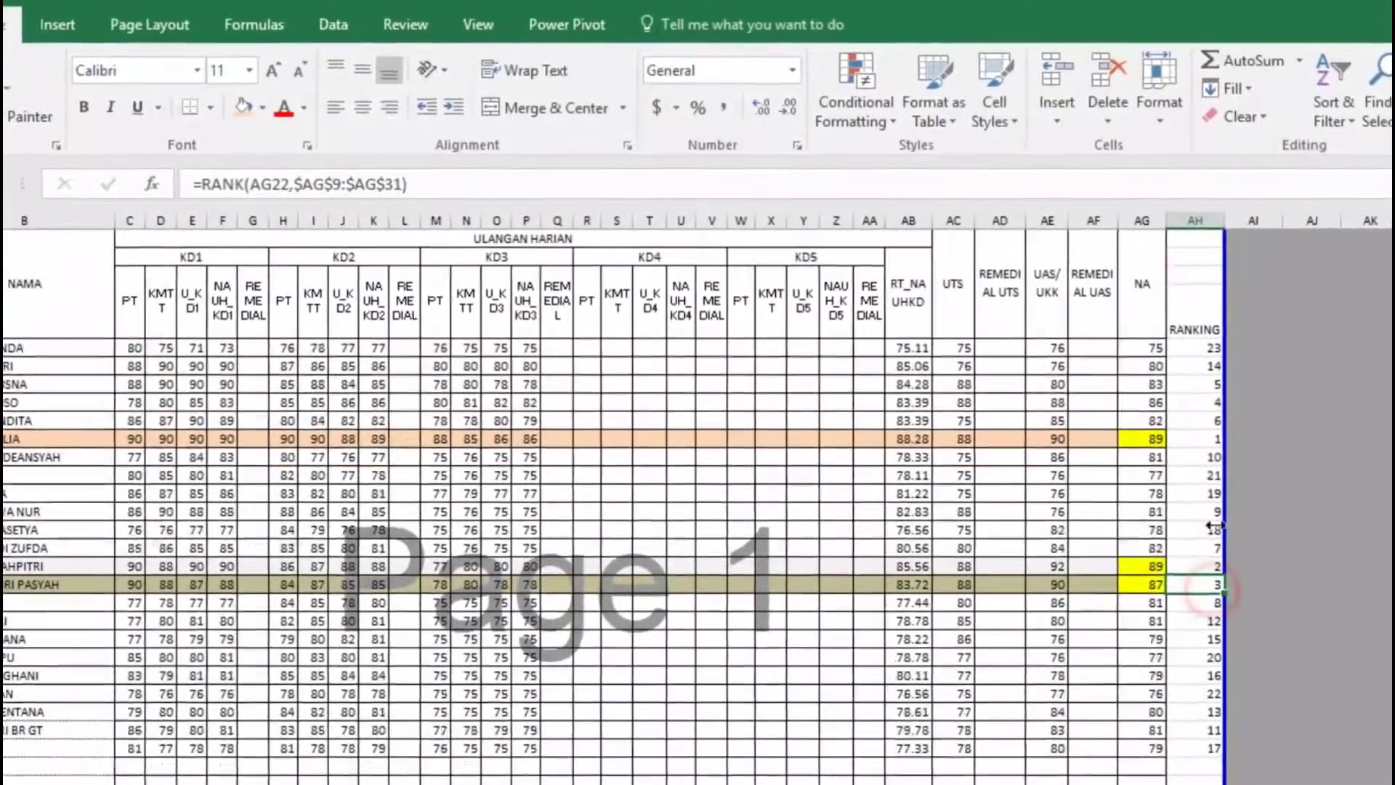
Colour the RANKING cells red for rank 1, green for rank 2 and blue for rank 3.
click(1184, 431)
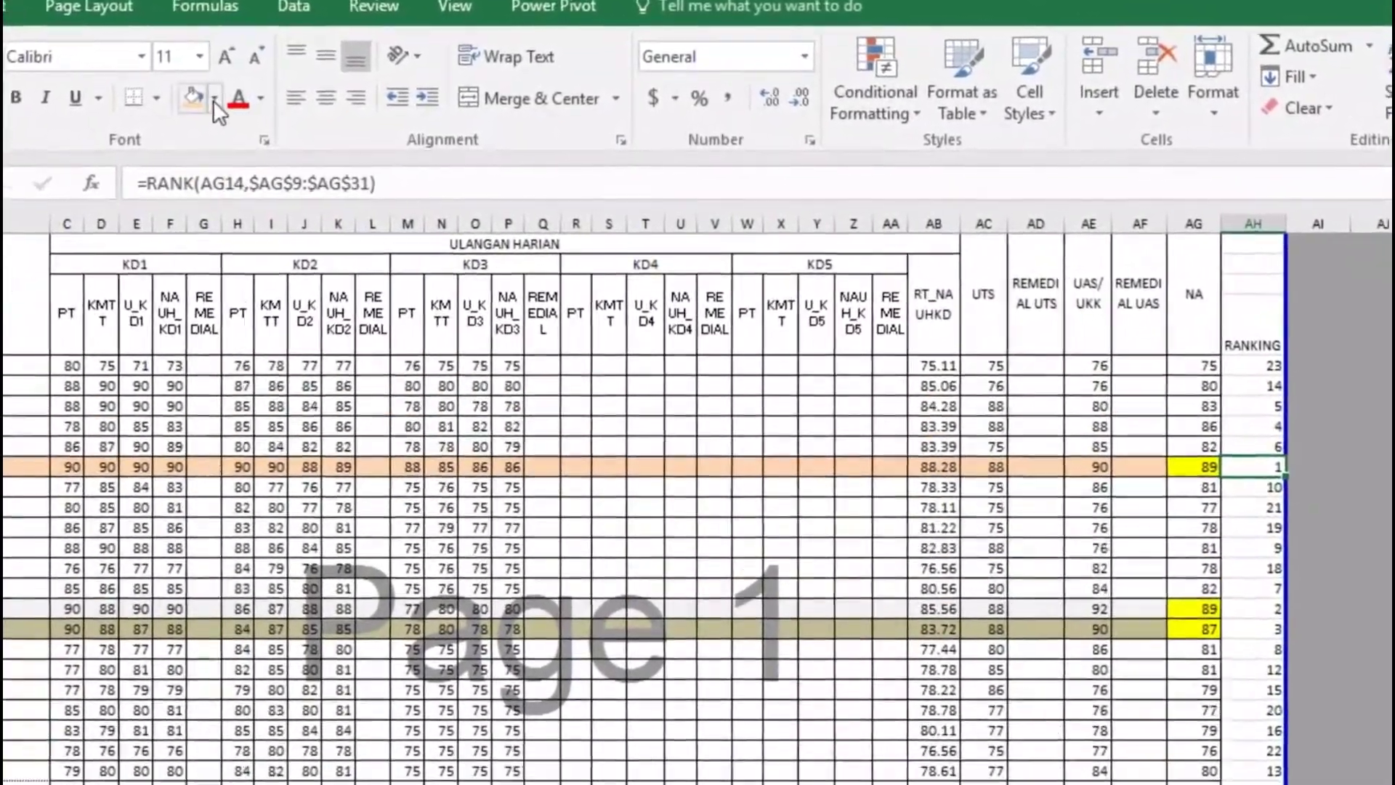
click(245, 104)
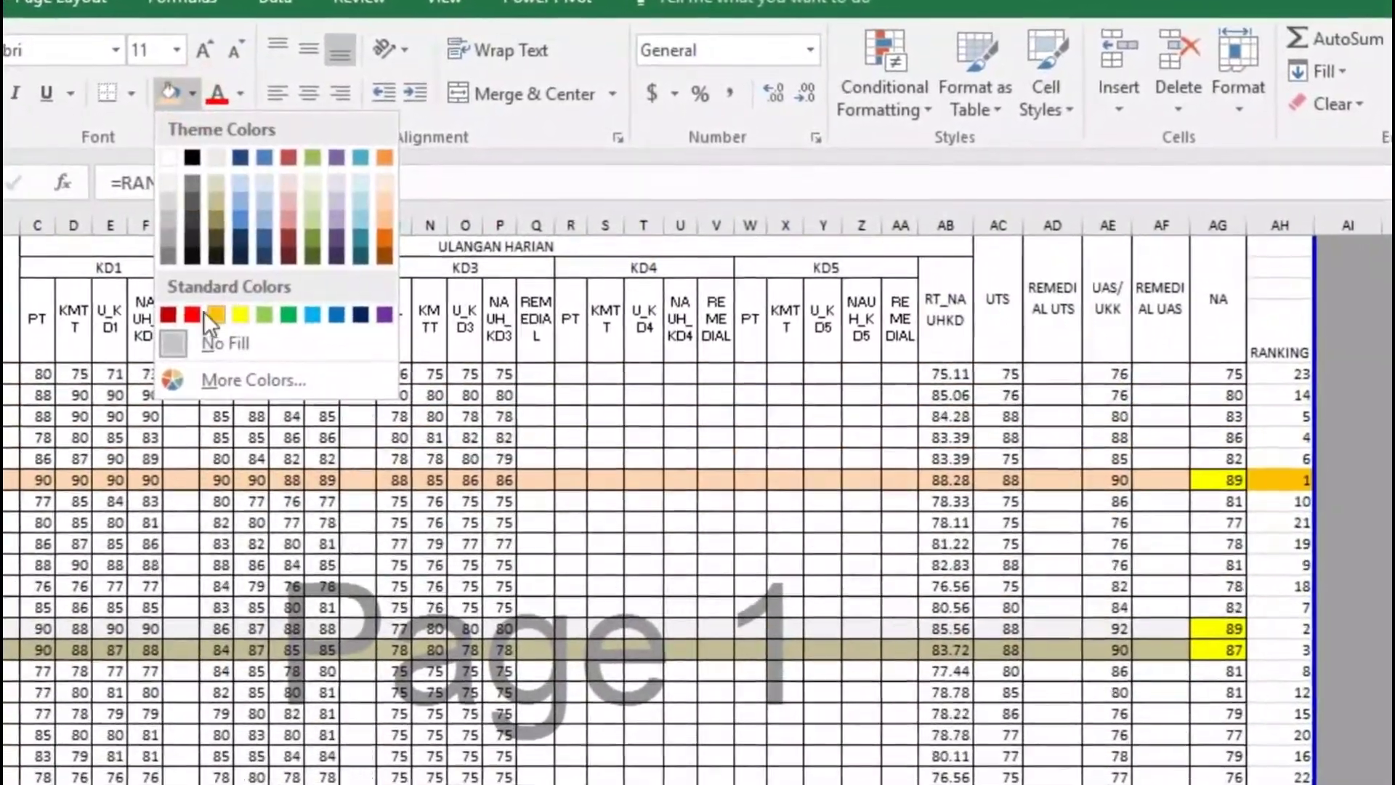
click(204, 311)
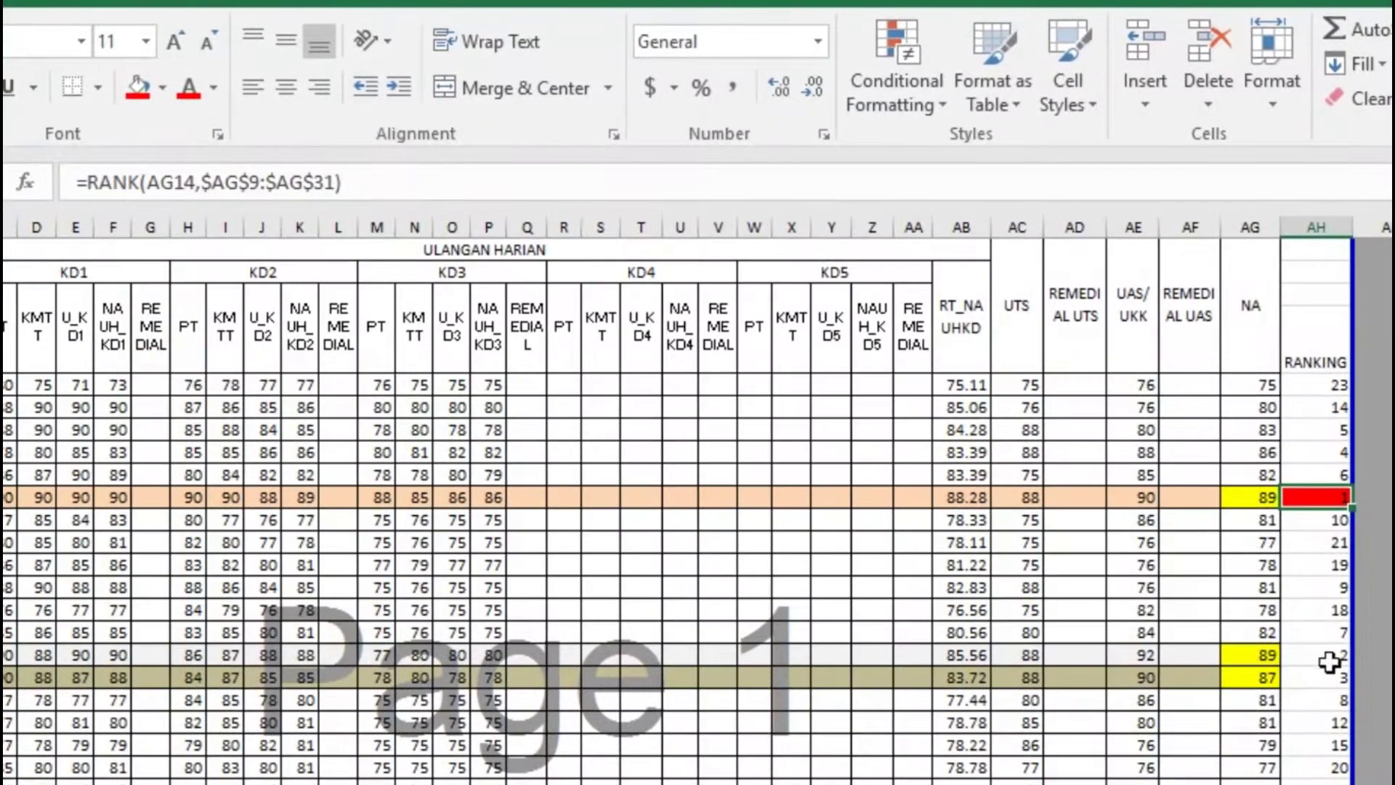
click(1330, 658)
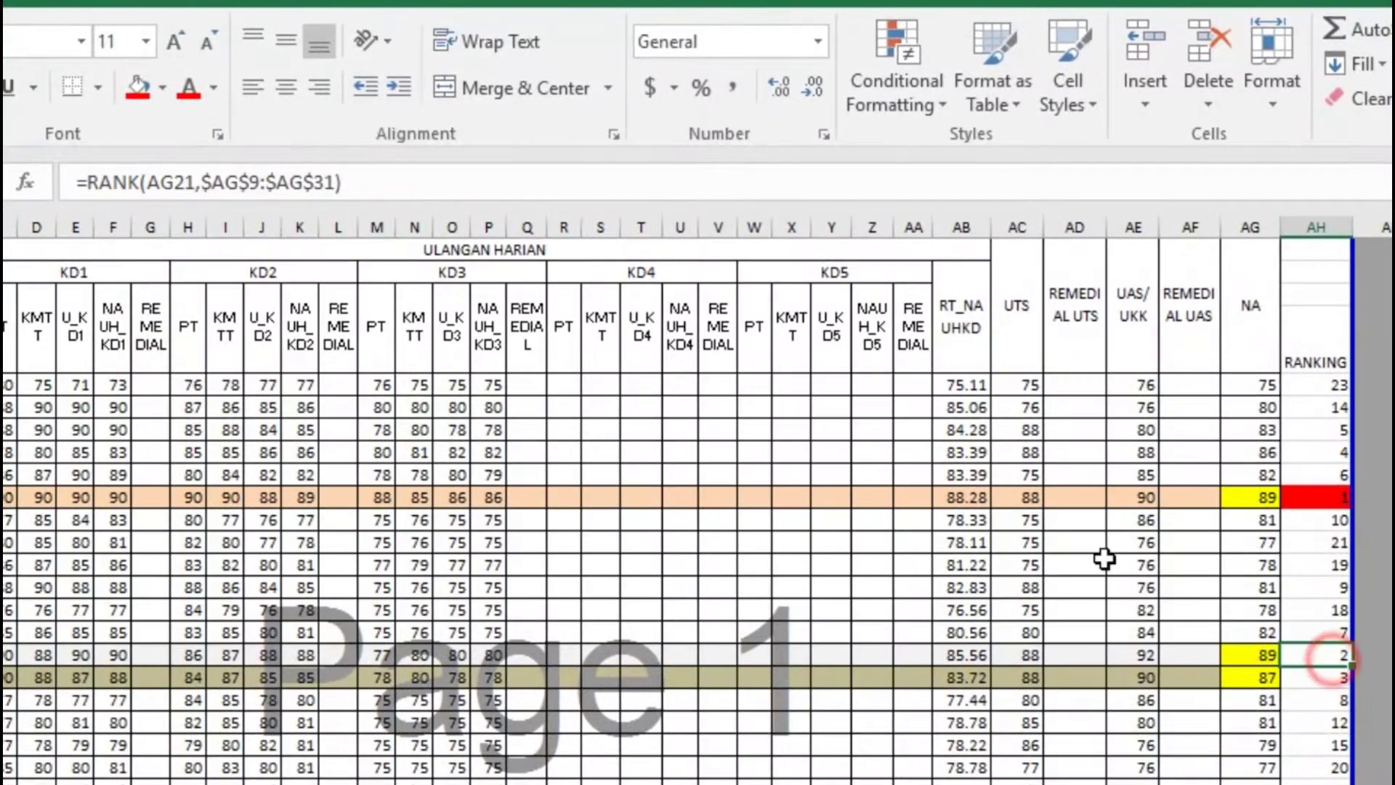
click(163, 89)
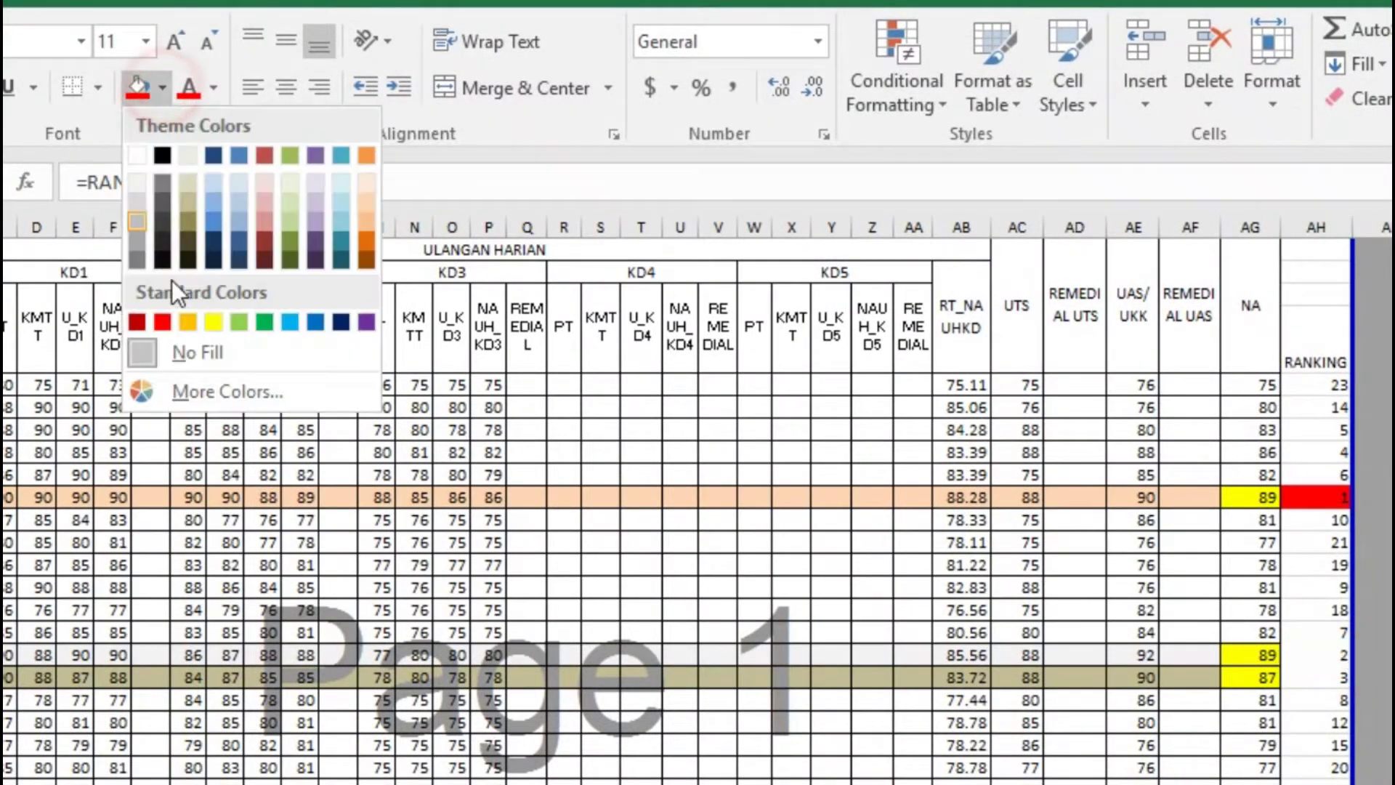
click(264, 321)
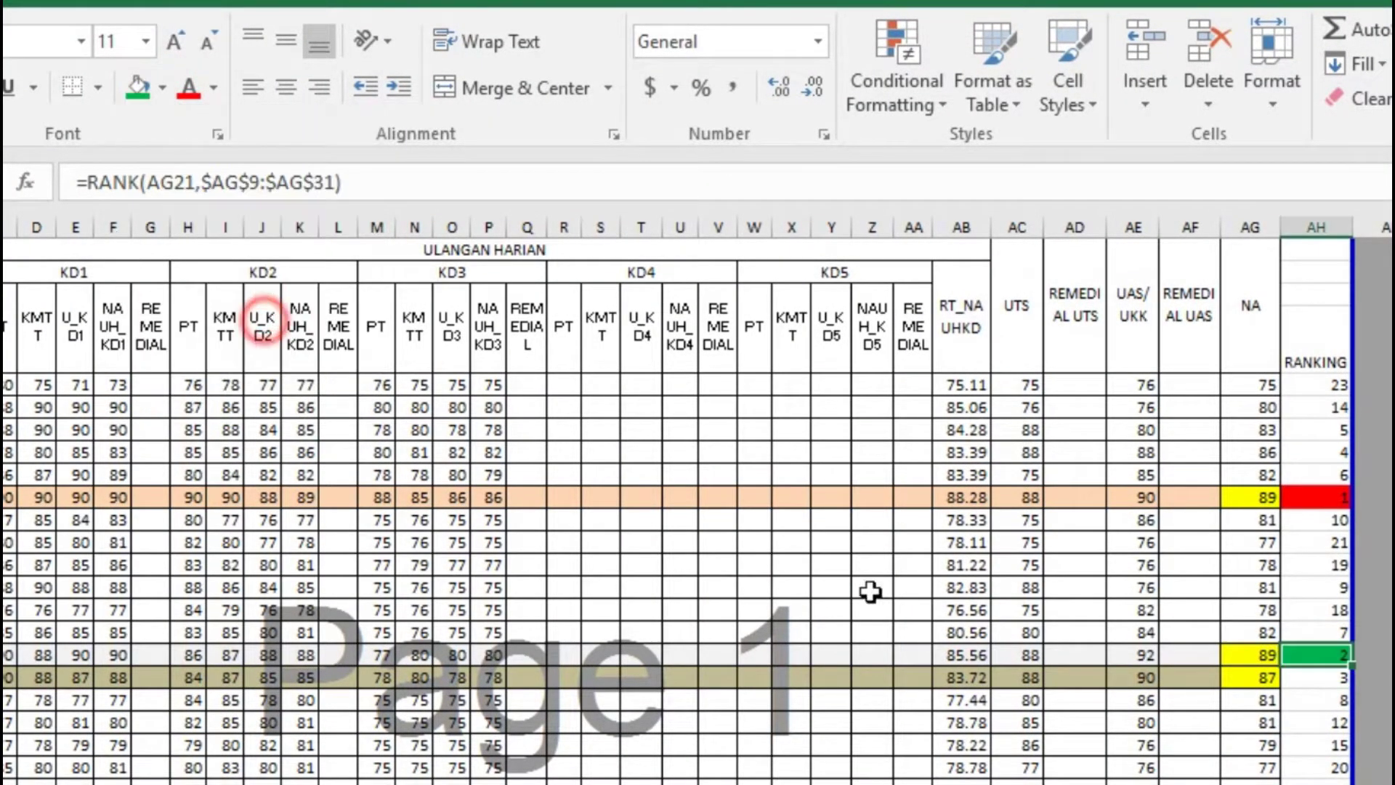
click(1319, 680)
click(161, 88)
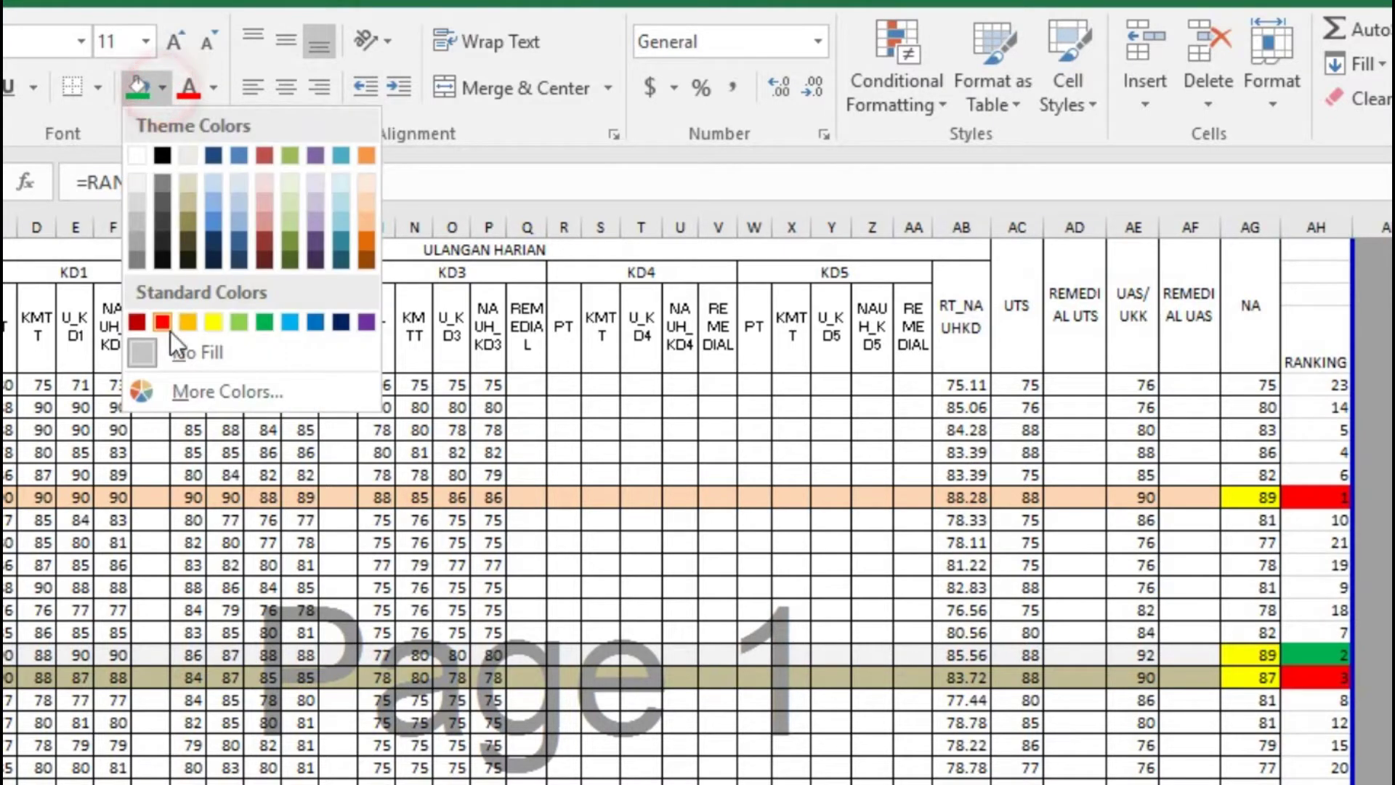
click(290, 324)
click(1017, 768)
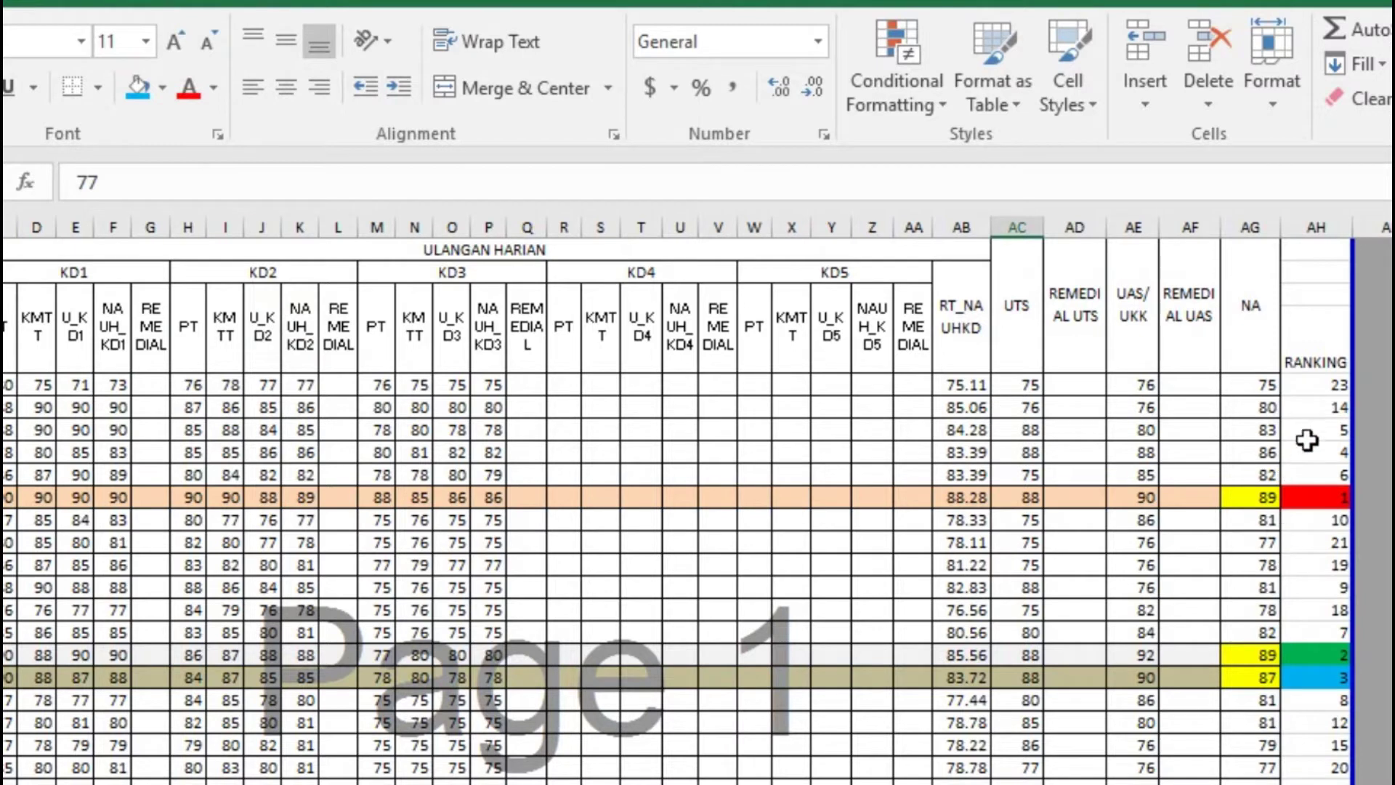
drag(1330, 386, 1318, 777)
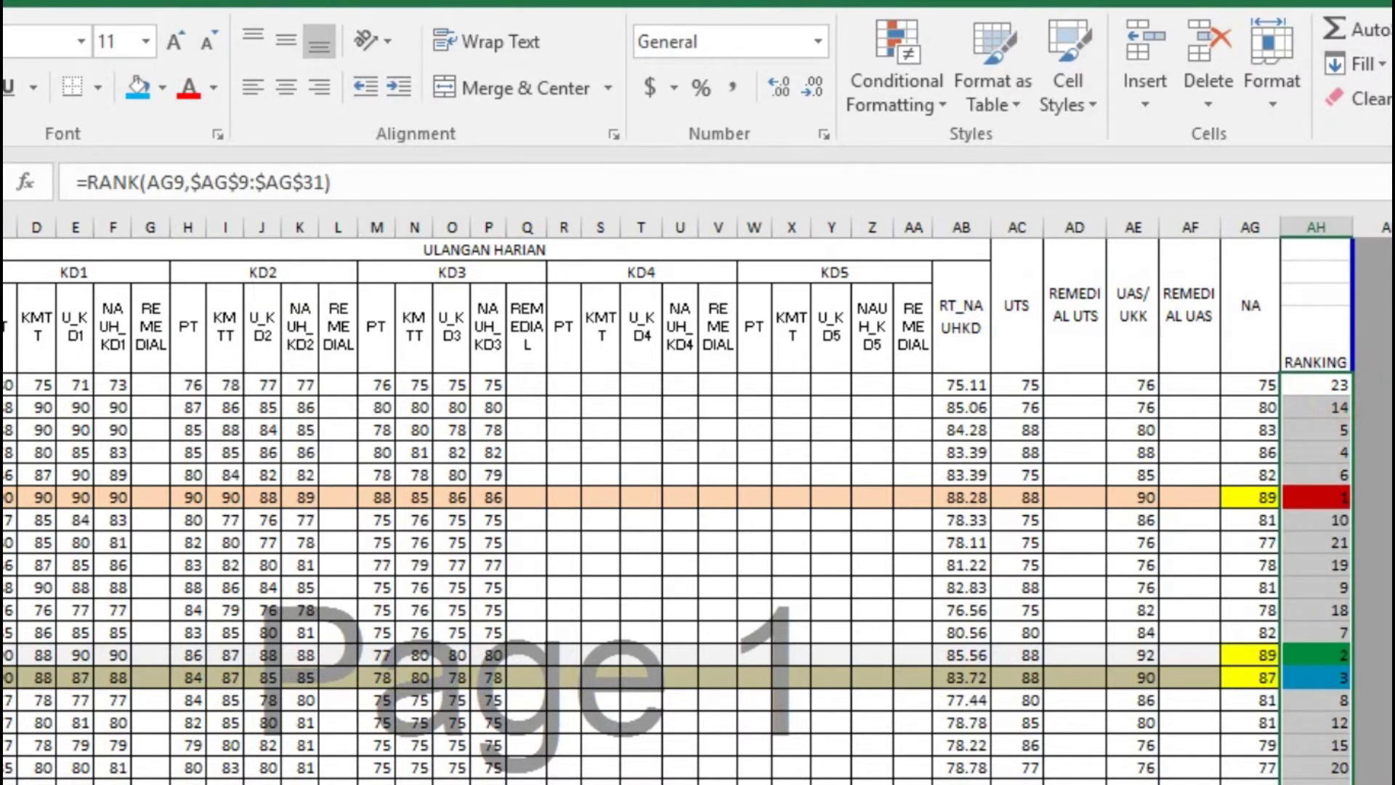
click(1264, 385)
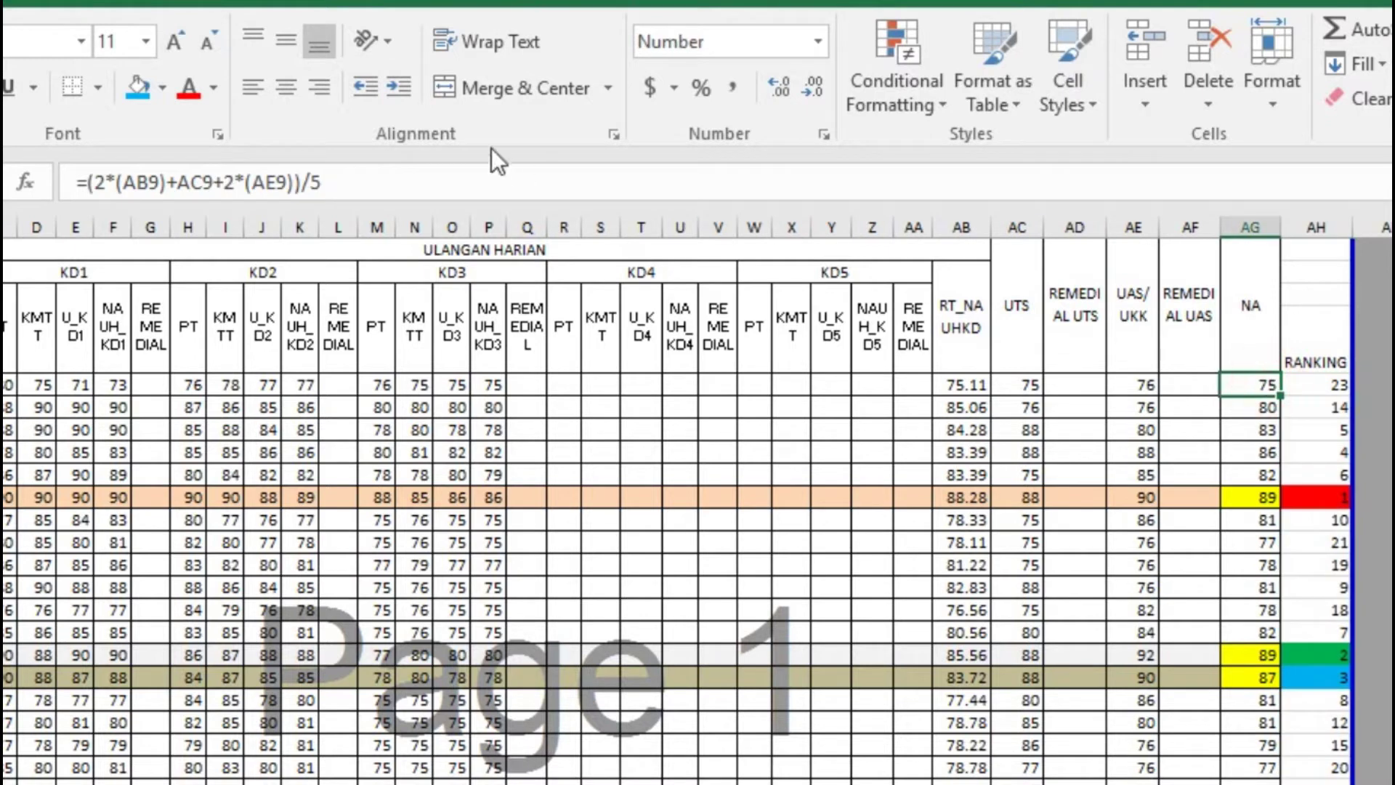
drag(323, 182, 77, 183)
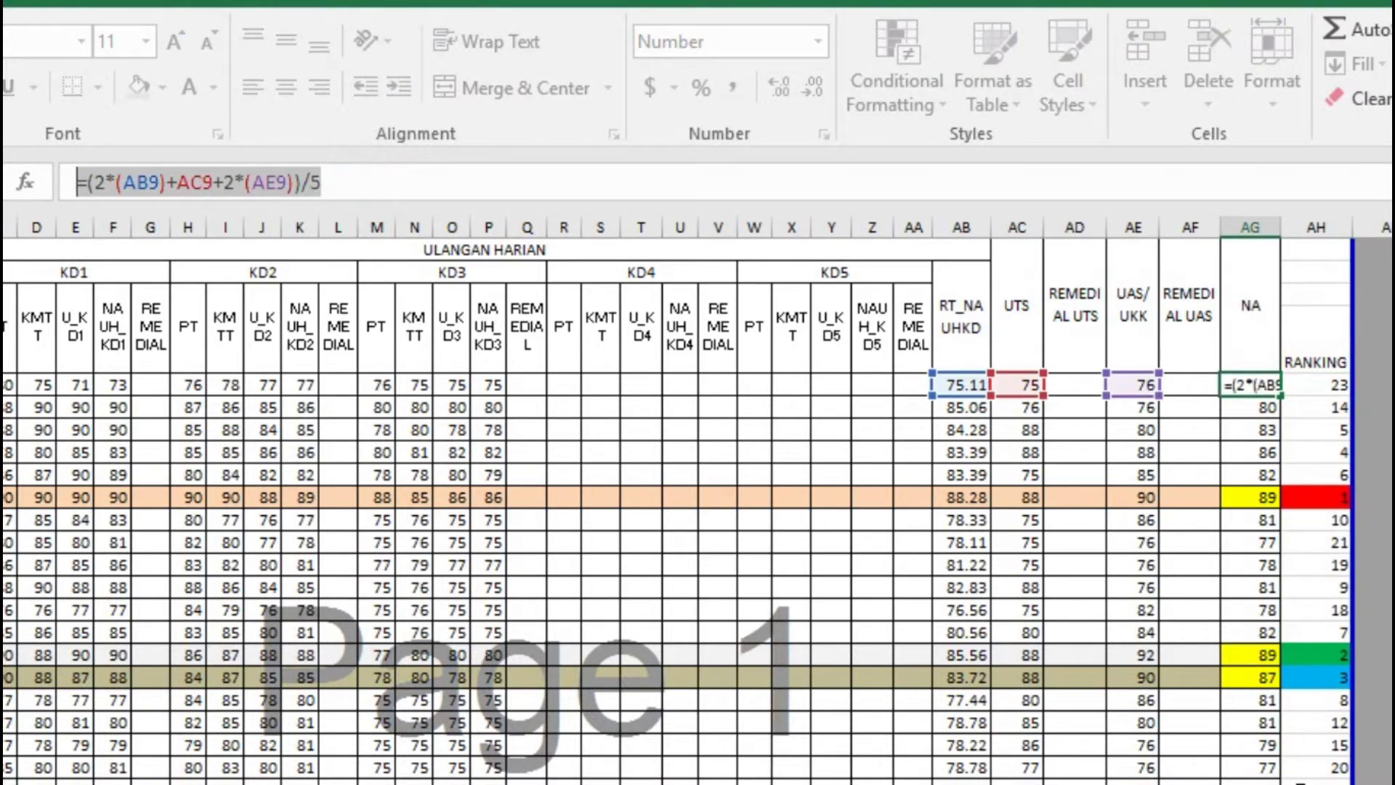
text(=)
click(1300, 632)
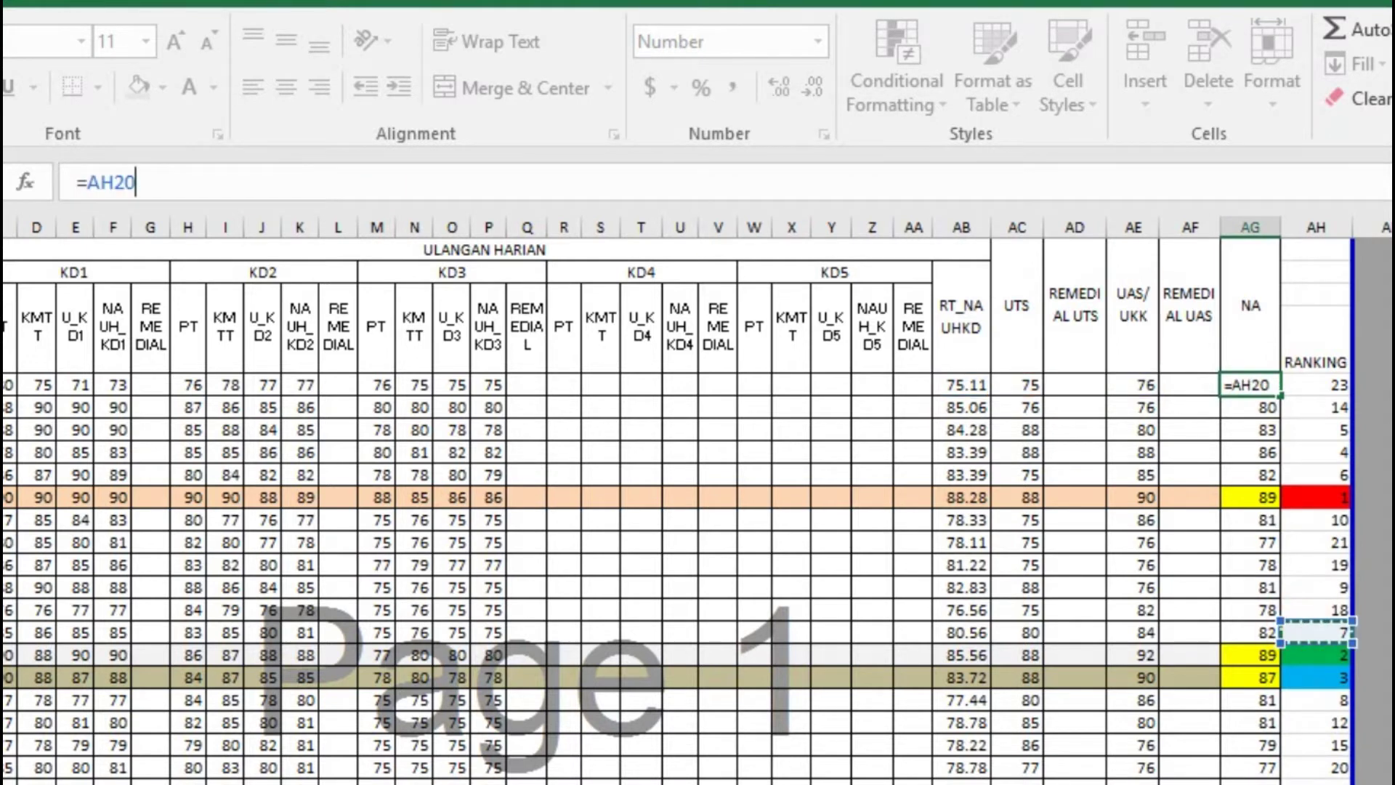
key(Escape)
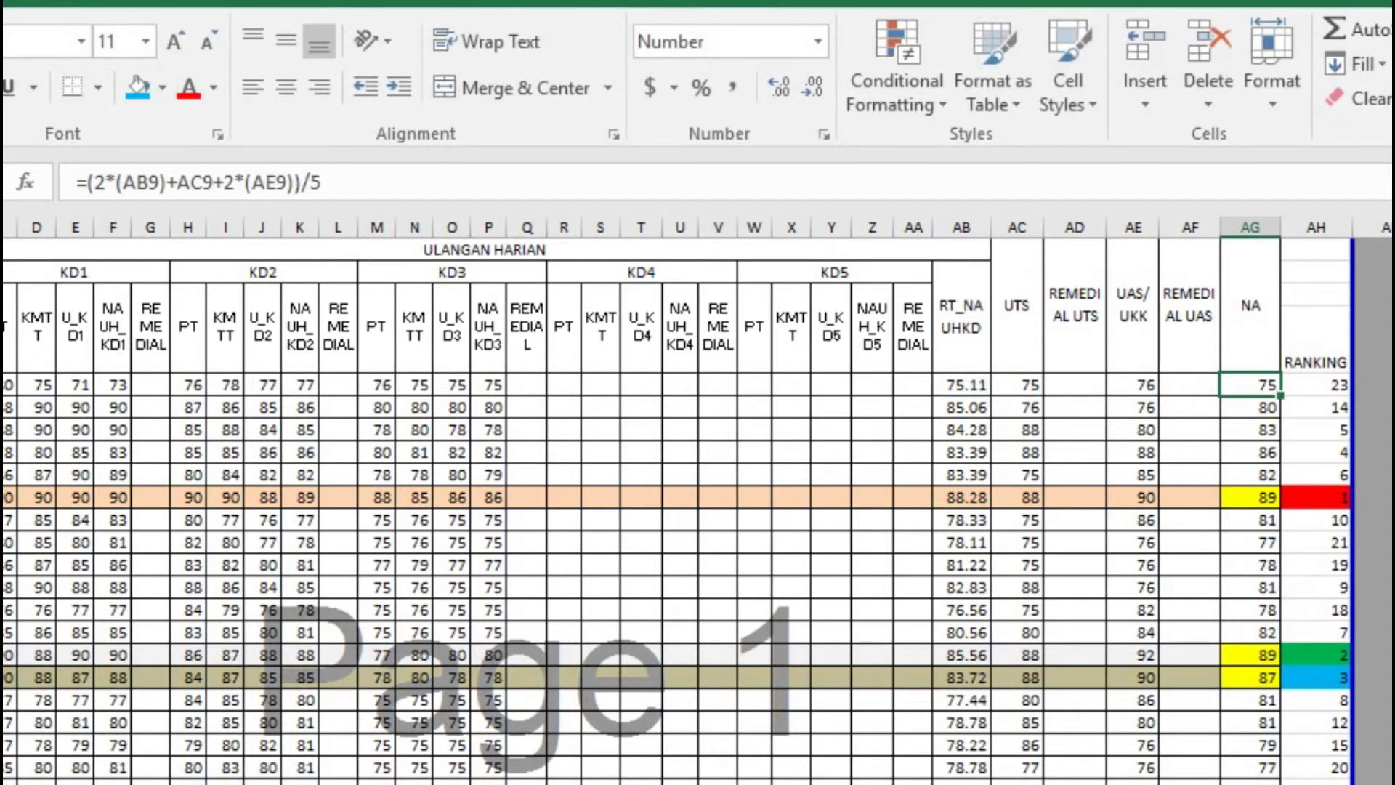
scroll(676, 509, down, 1)
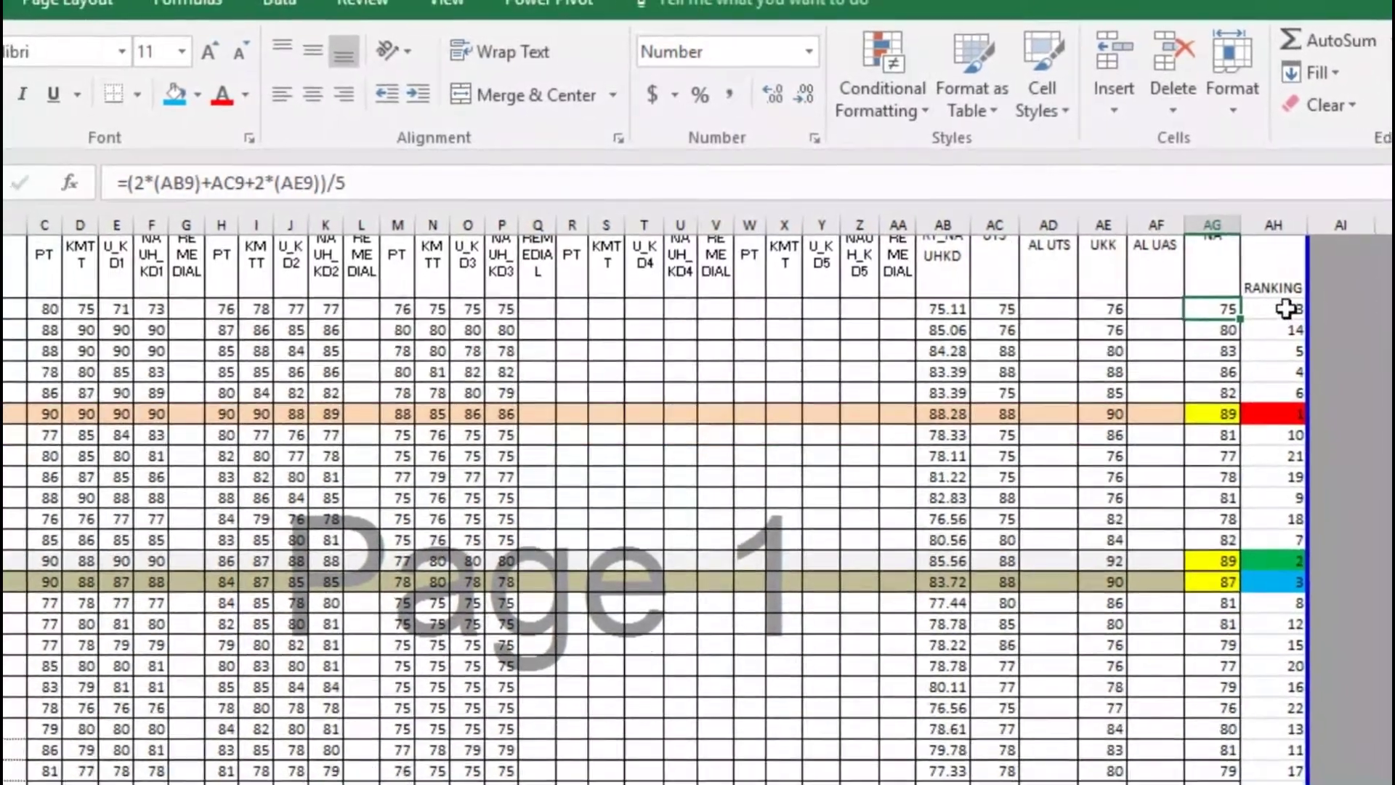
click(1316, 317)
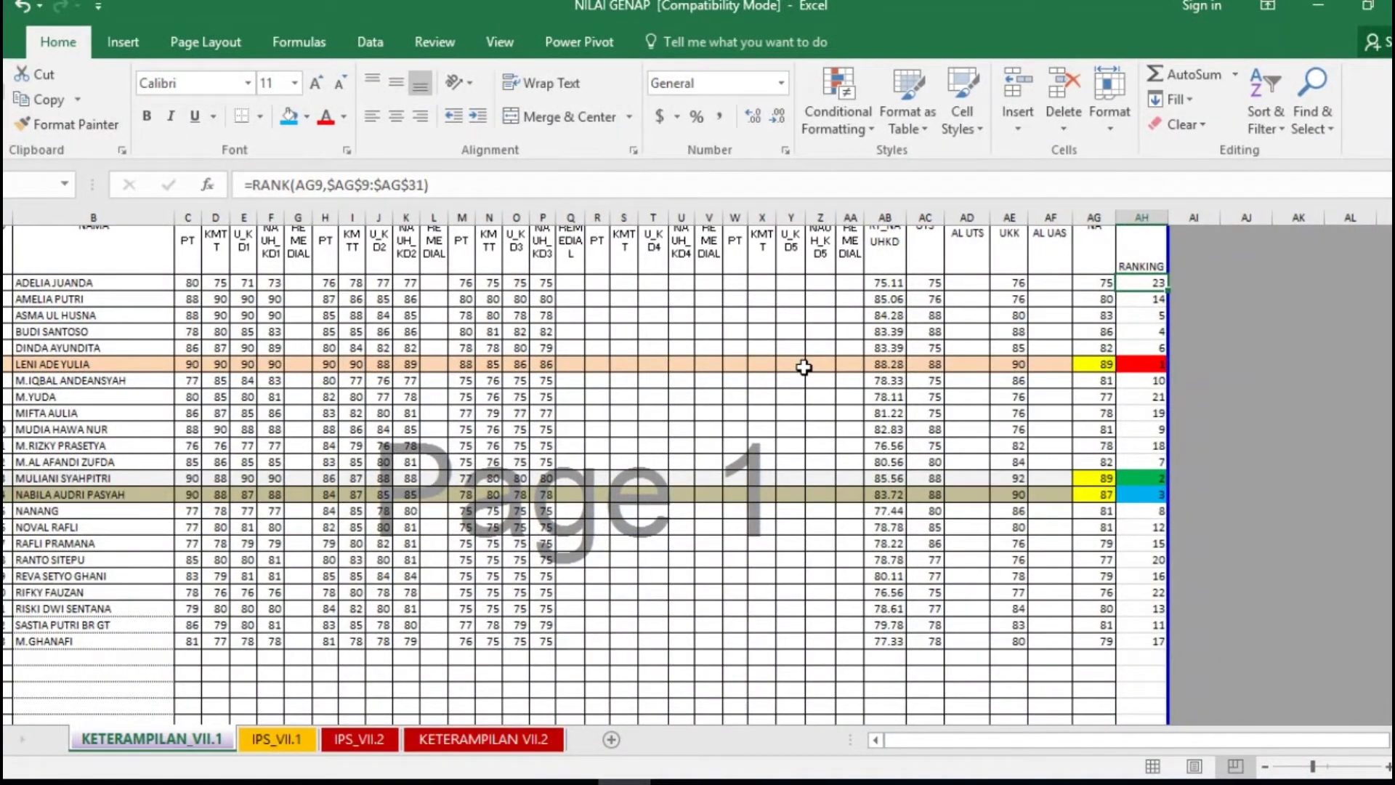
key(F2)
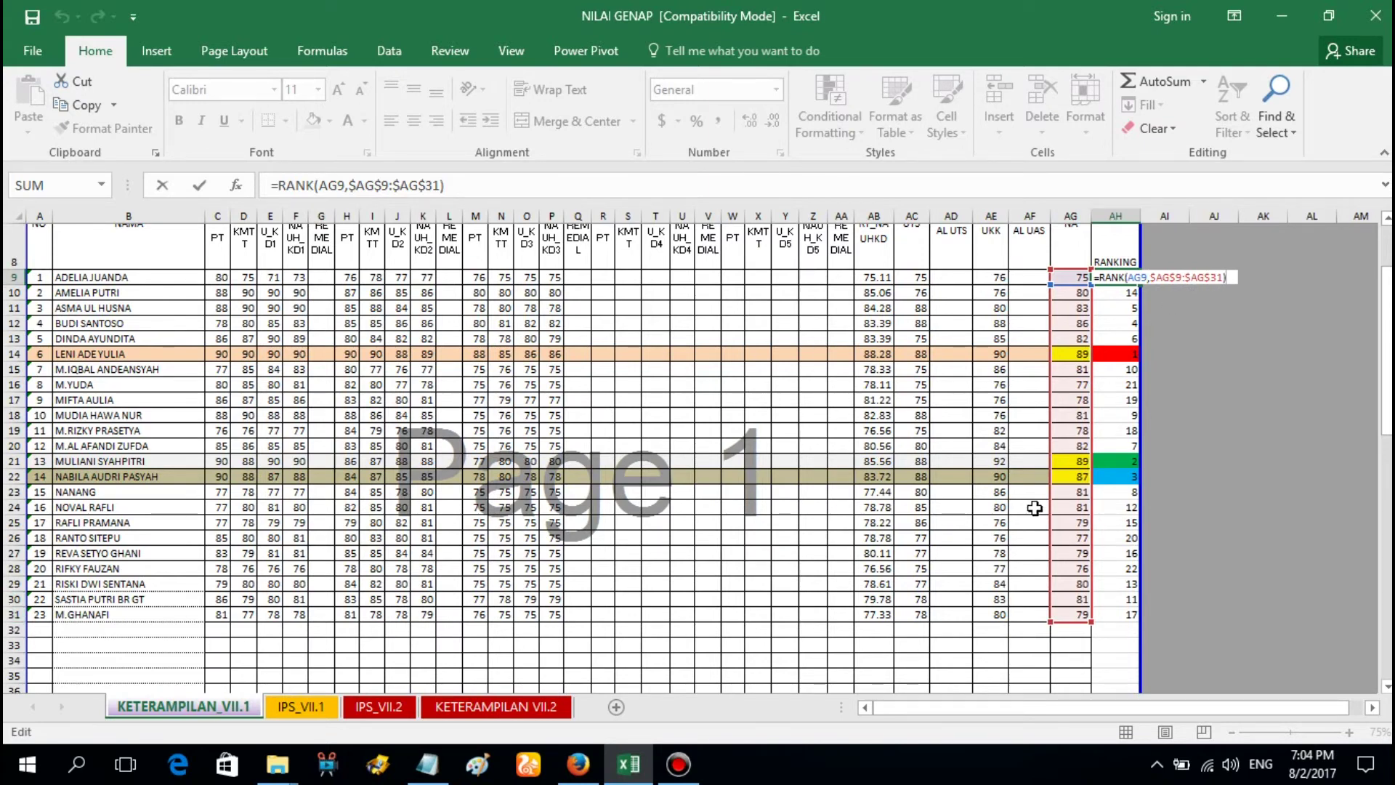
key(Return)
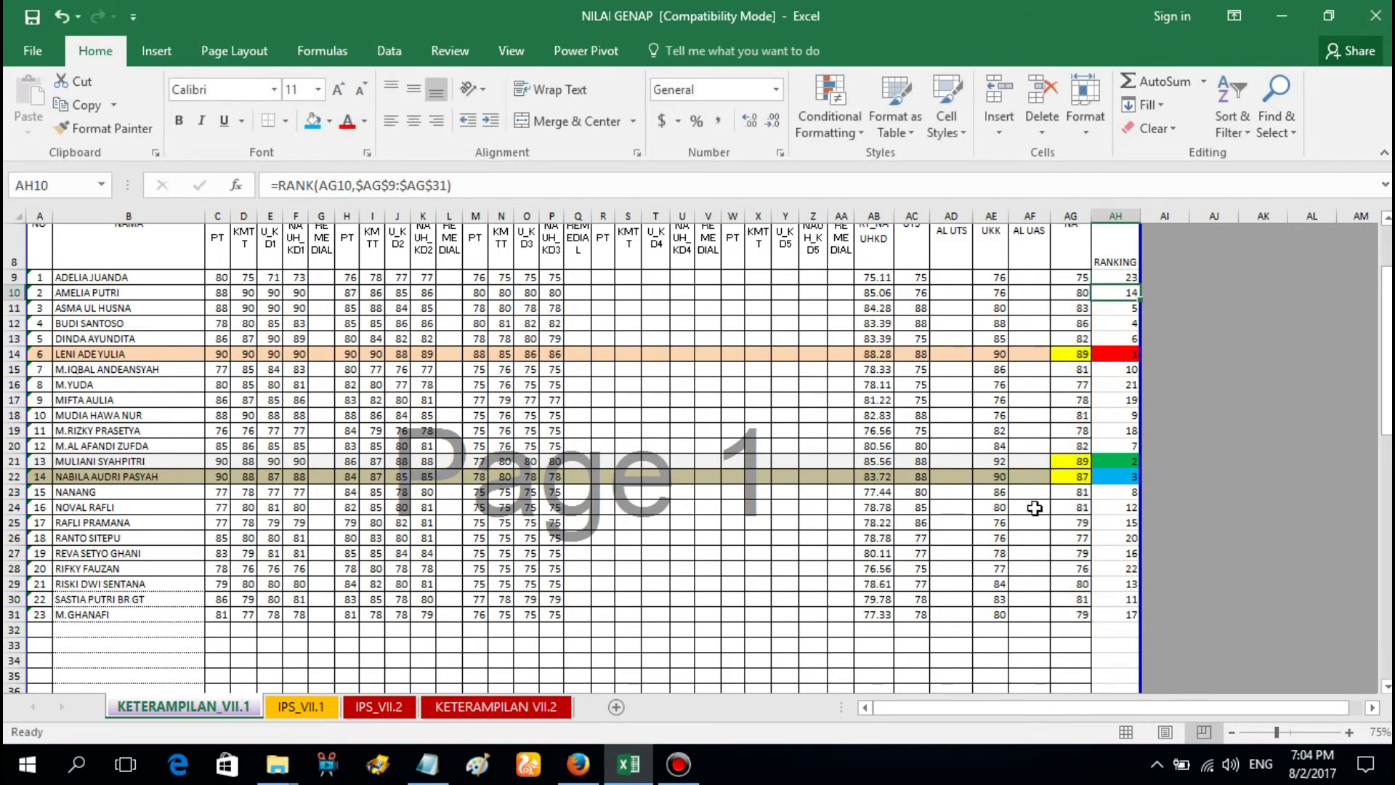